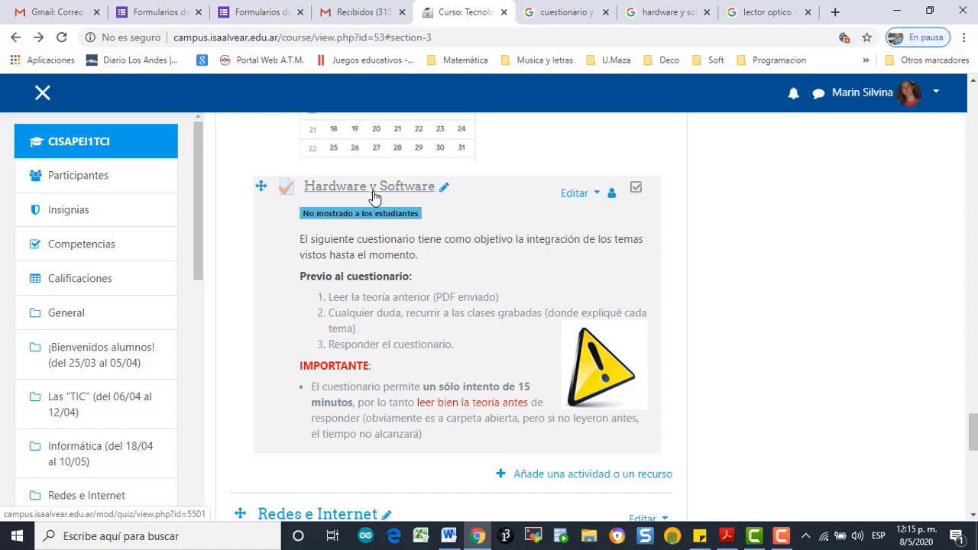
# Step: Open the Hardware y Software quiz and bring up its question editing page
pyautogui.click(374, 197)
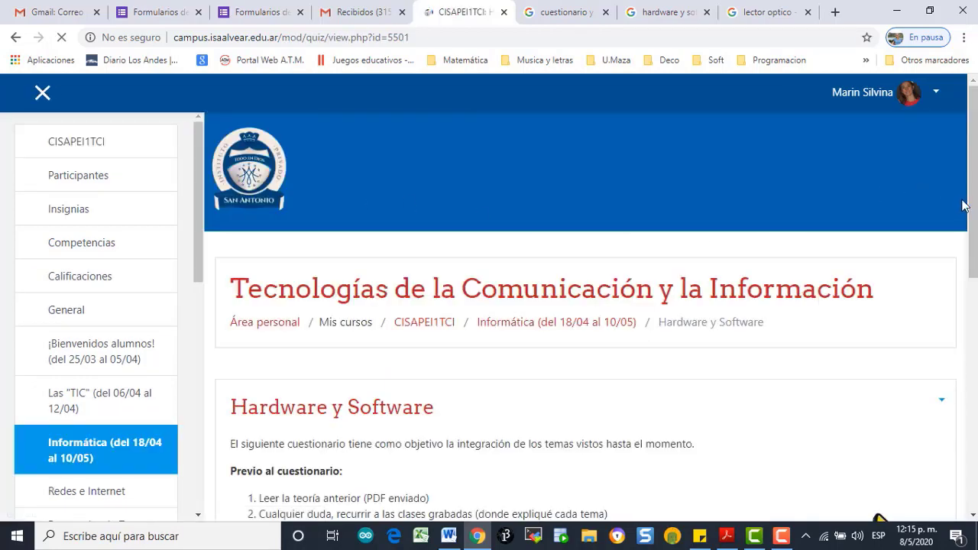
pyautogui.moveTo(972, 227); pyautogui.dragTo(972, 290)
pyautogui.scroll(-2, 972, 291)
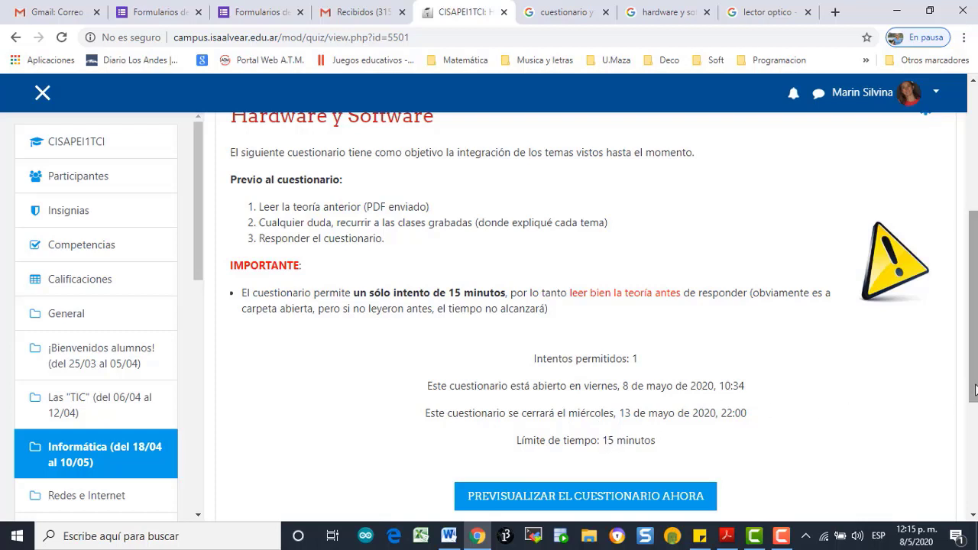
pyautogui.scroll(1, 975, 390)
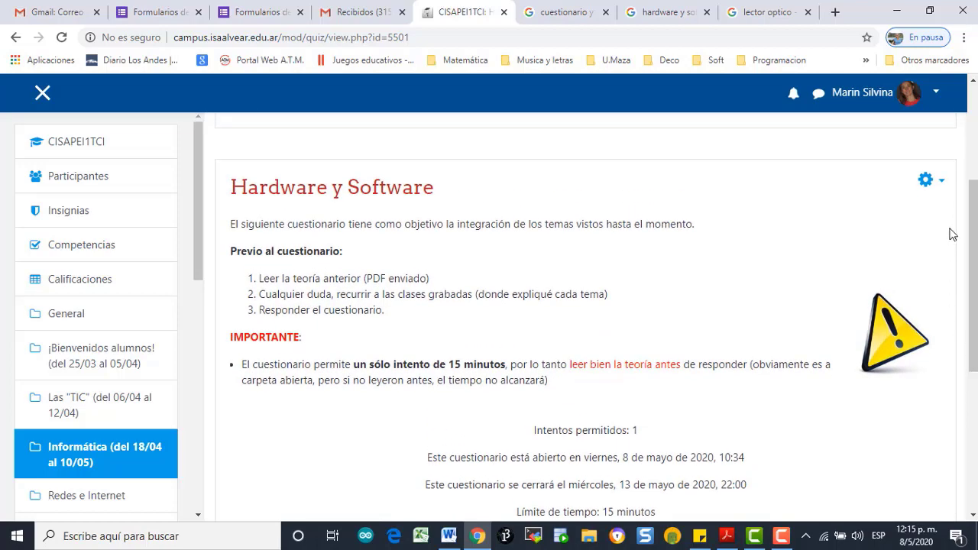
pyautogui.click(942, 184)
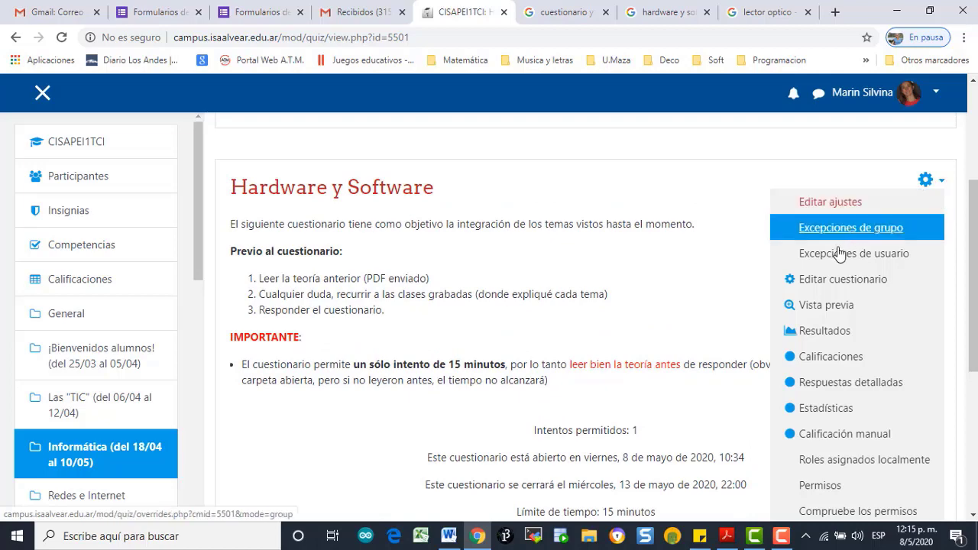
pyautogui.click(834, 279)
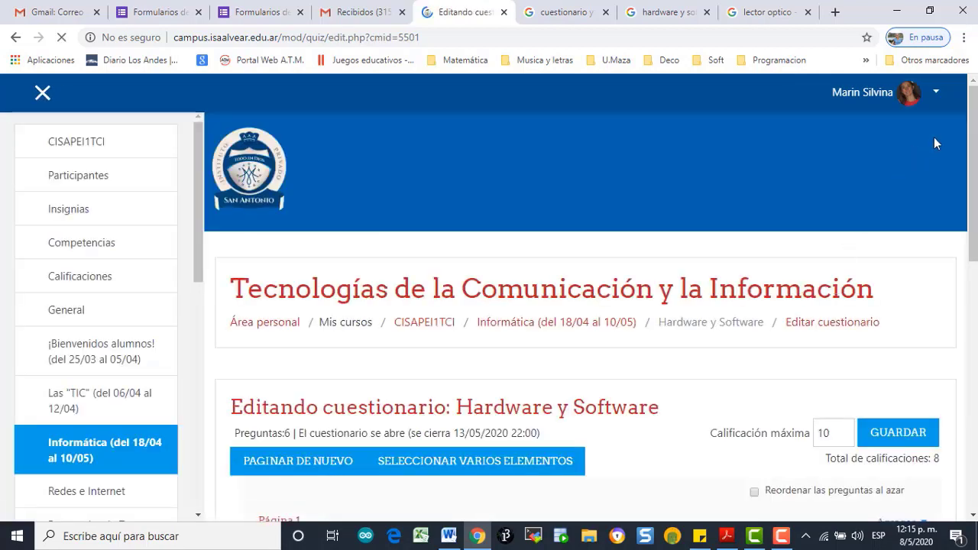
# Step: Add a new question of type Opción múltiple at the end of the quiz, after question 6
pyautogui.moveTo(972, 162); pyautogui.dragTo(975, 267)
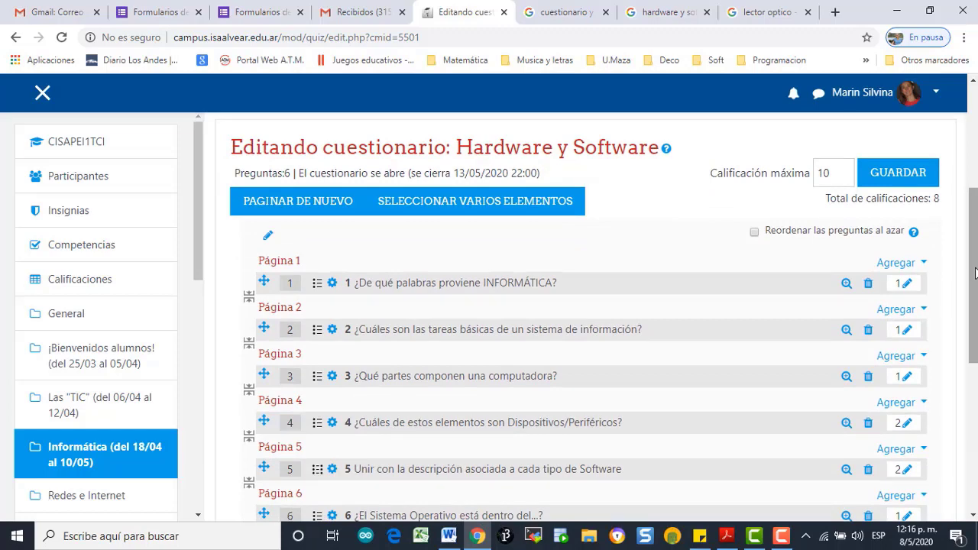
pyautogui.moveTo(975, 273); pyautogui.dragTo(974, 302)
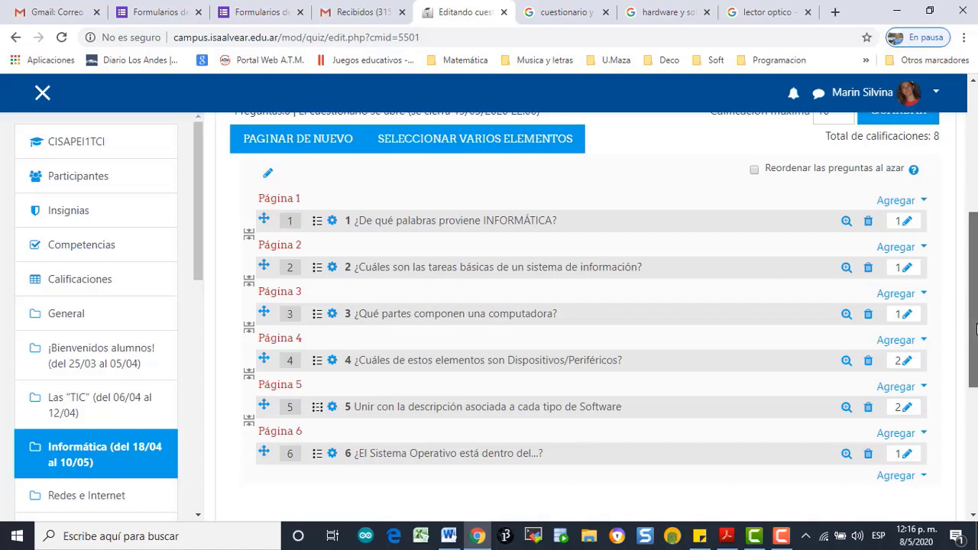
pyautogui.scroll(-2, 975, 329)
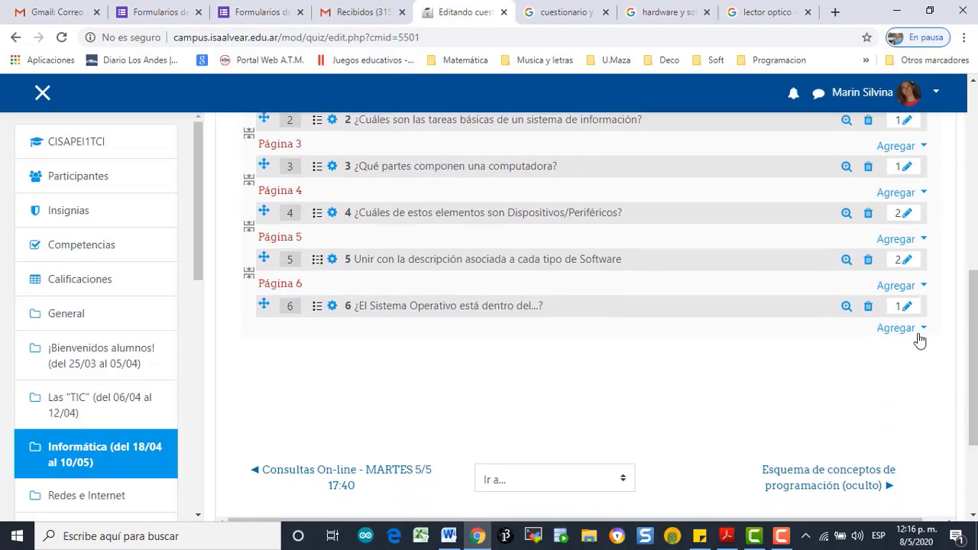
pyautogui.click(920, 329)
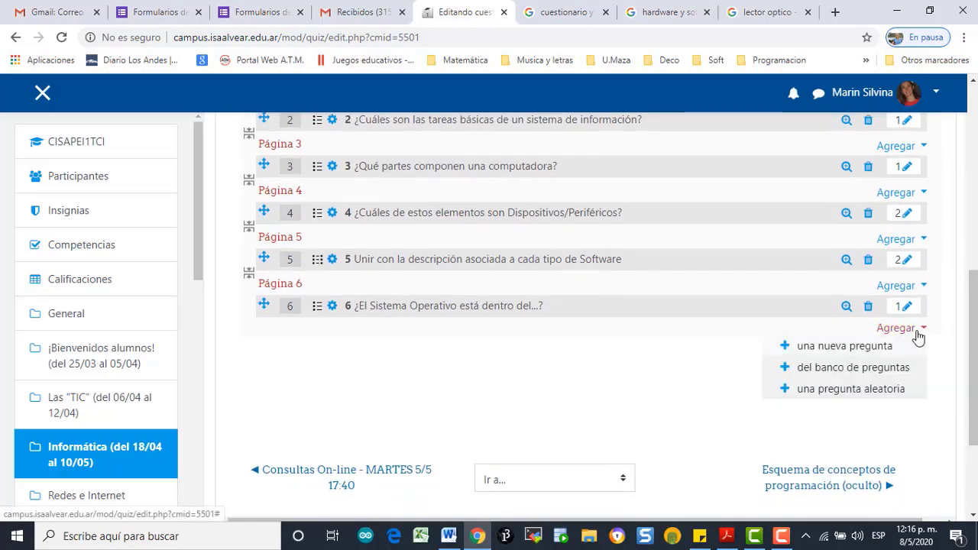
pyautogui.click(871, 354)
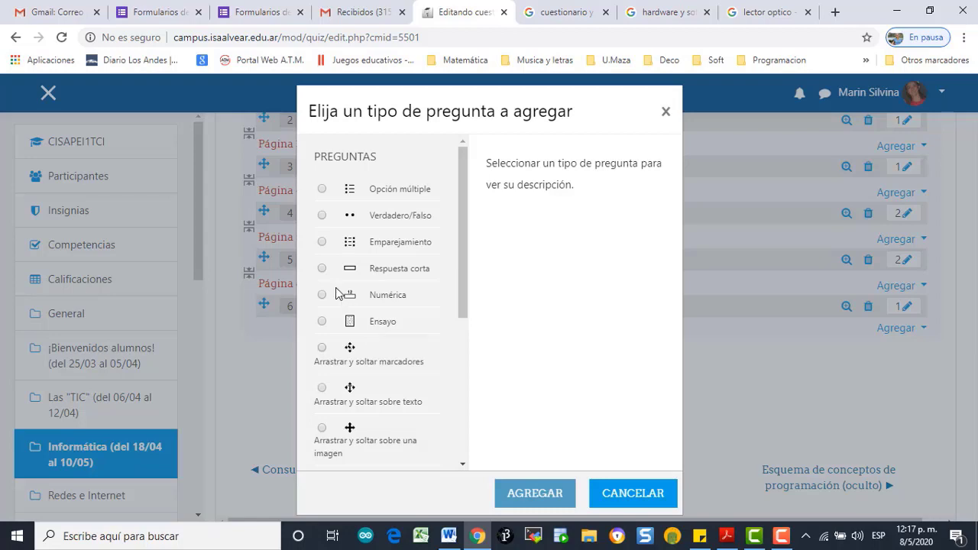
pyautogui.click(322, 191)
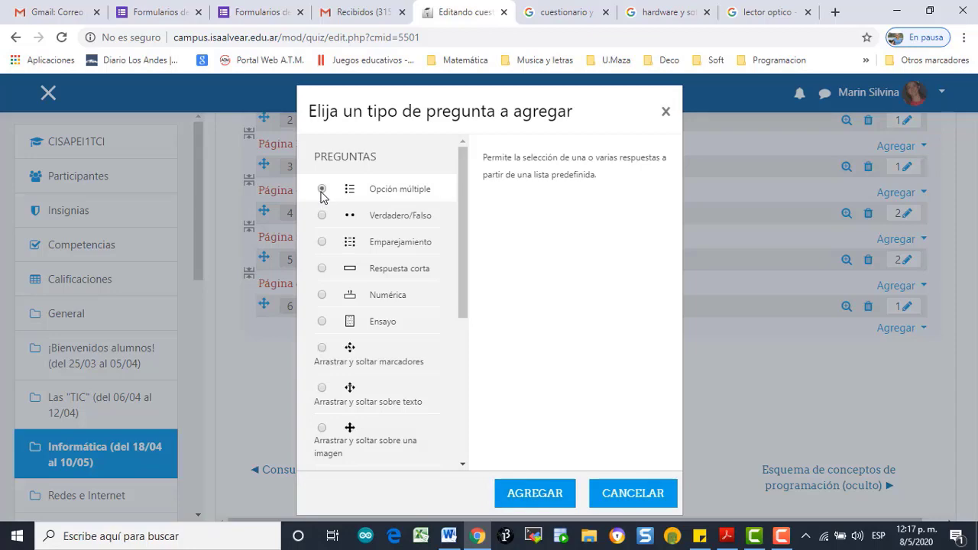
pyautogui.click(535, 494)
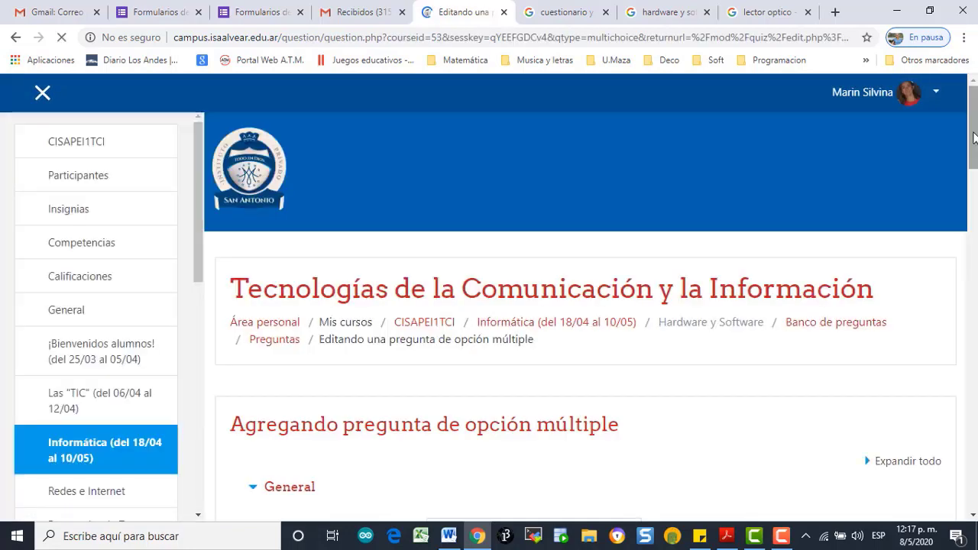
# Step: Name the question "Adjetivos" and enter "¿Qué tipos de adjetivos hay?" as its question text
pyautogui.scroll(-3, 552, 501)
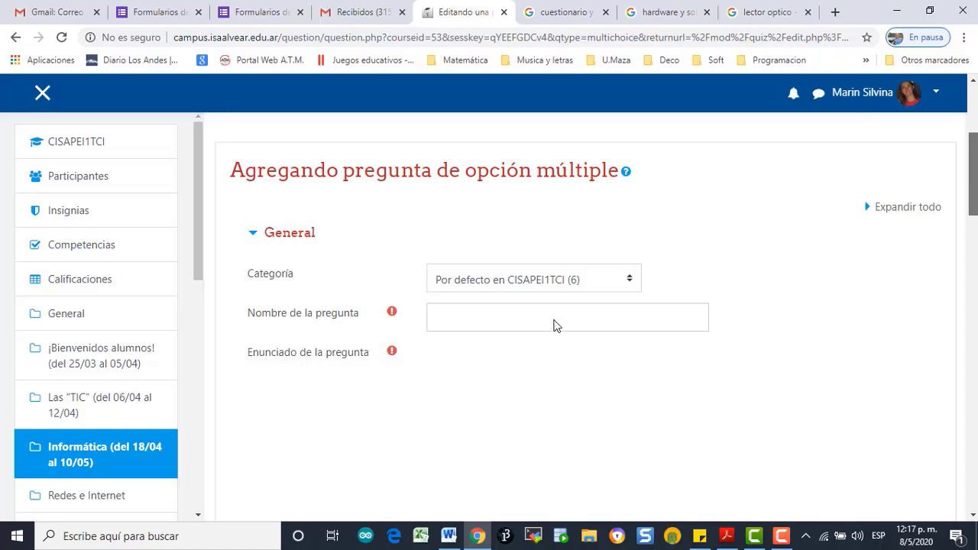
pyautogui.click(532, 285)
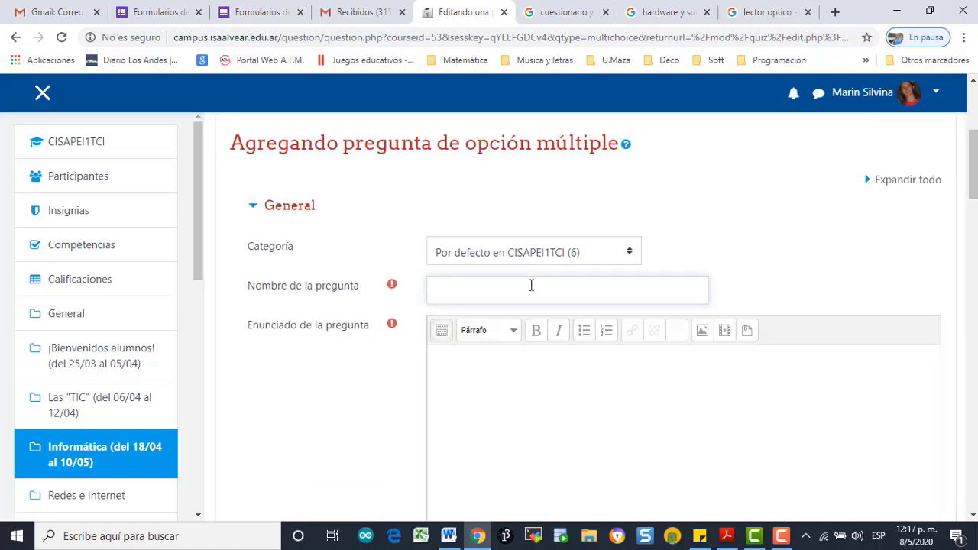
pyautogui.write('Adjetivos')
pyautogui.click(522, 376)
pyautogui.write('¿')
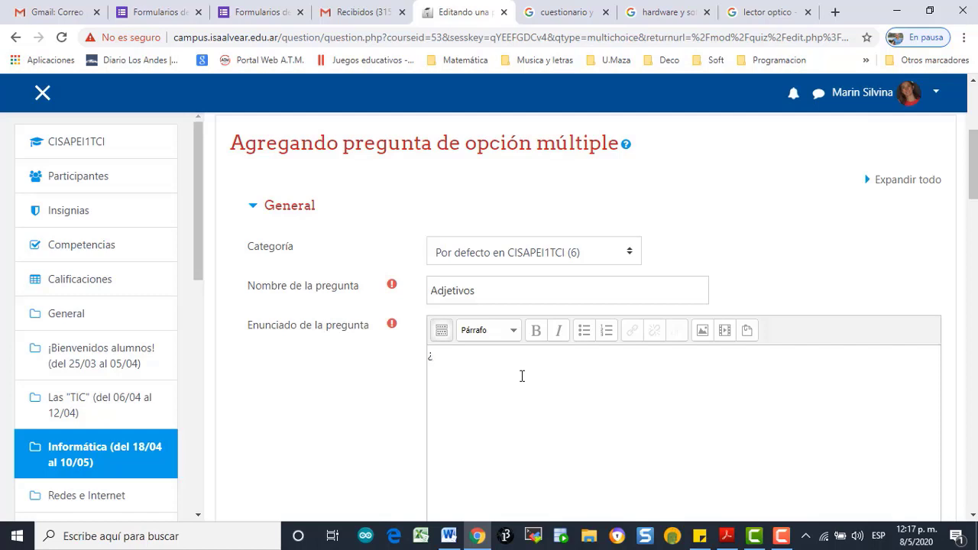
pyautogui.write('Qué tipos de adjetivos')
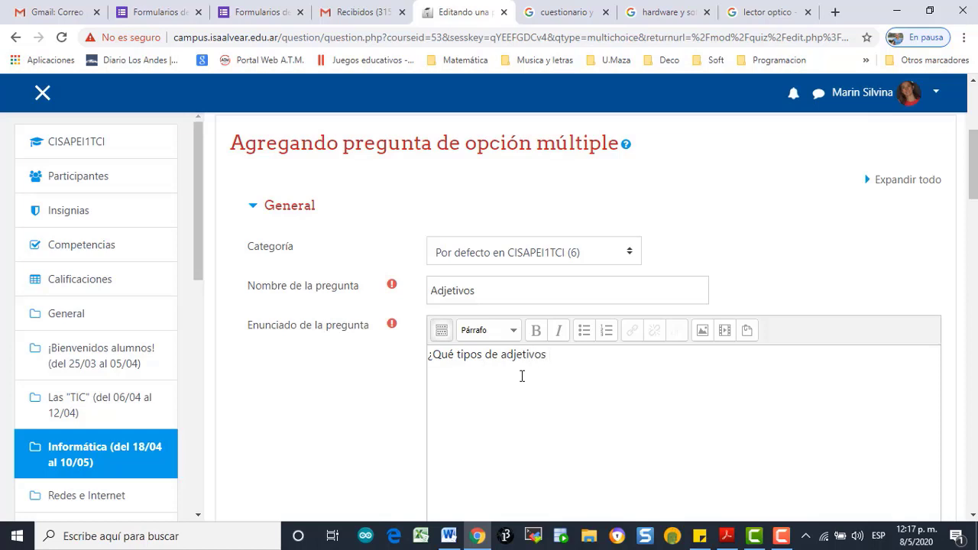
pyautogui.write(' hay?')
# Step: Set the question to allow several answers (Se permiten varias respuestas)
pyautogui.moveTo(975, 197); pyautogui.dragTo(975, 262)
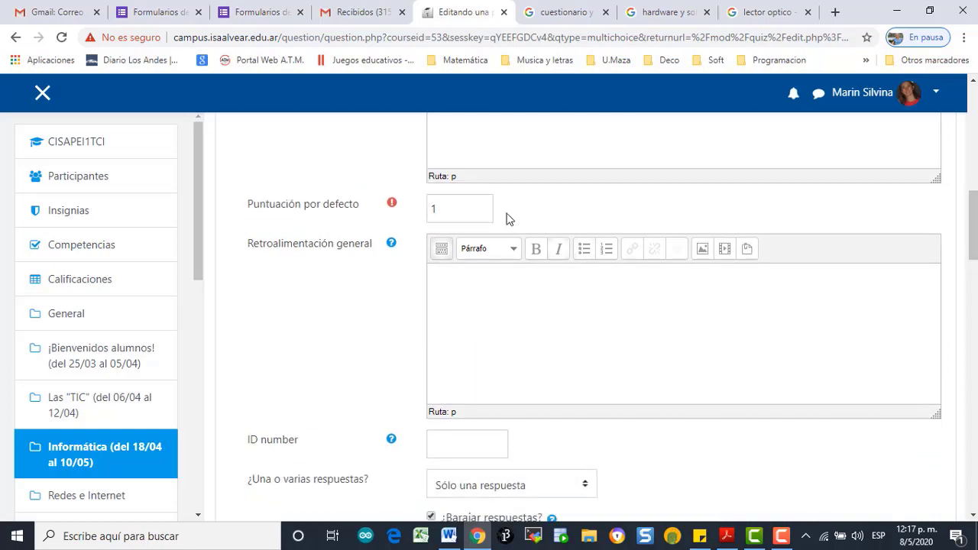
pyautogui.click(438, 207)
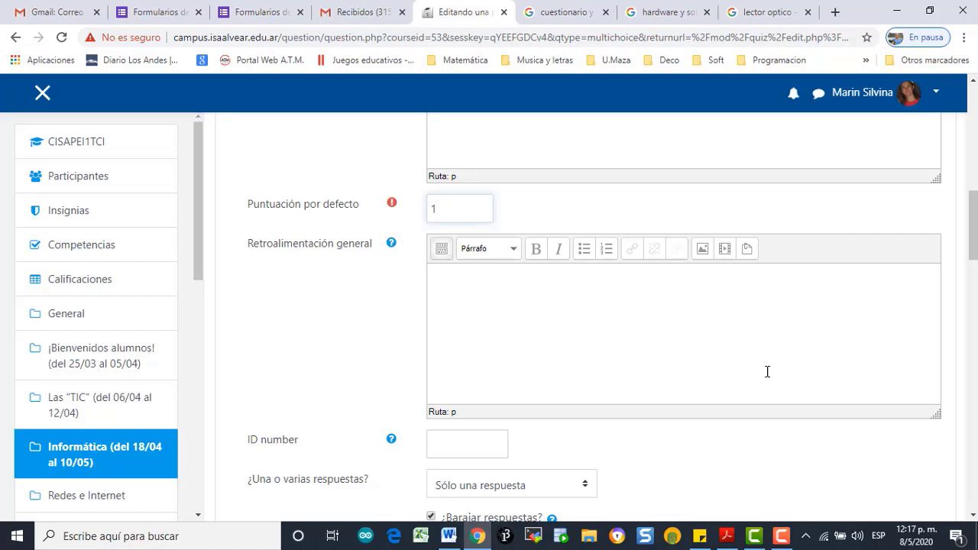
pyautogui.scroll(-3, 974, 241)
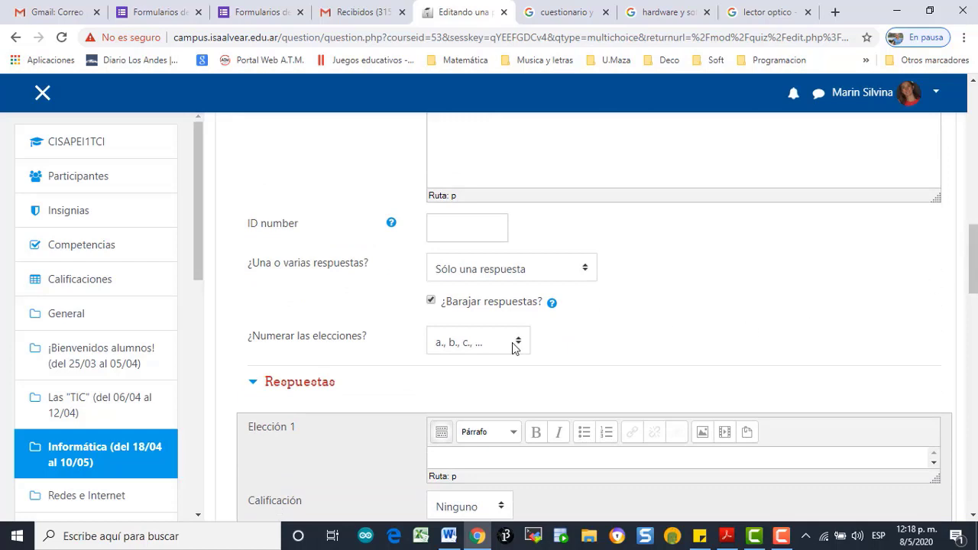
pyautogui.click(469, 275)
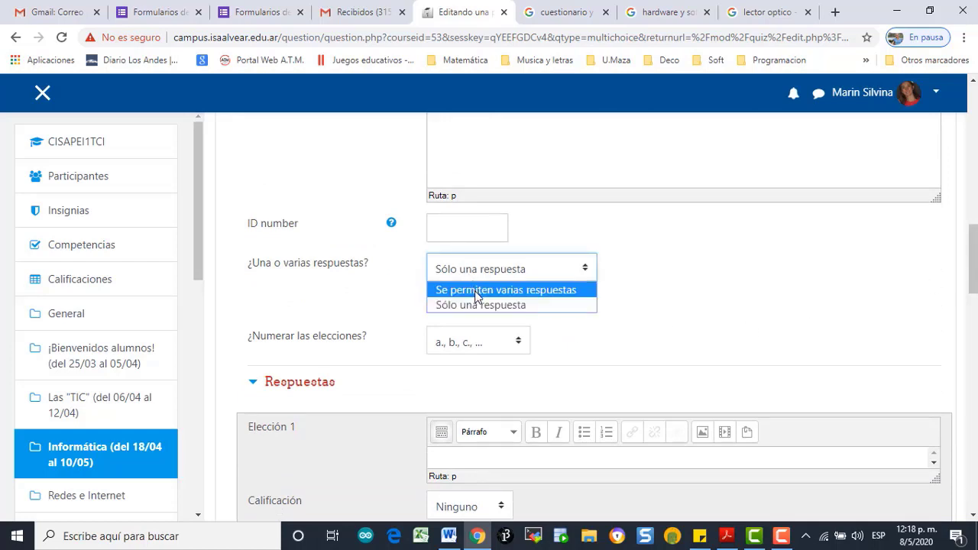
pyautogui.click(476, 291)
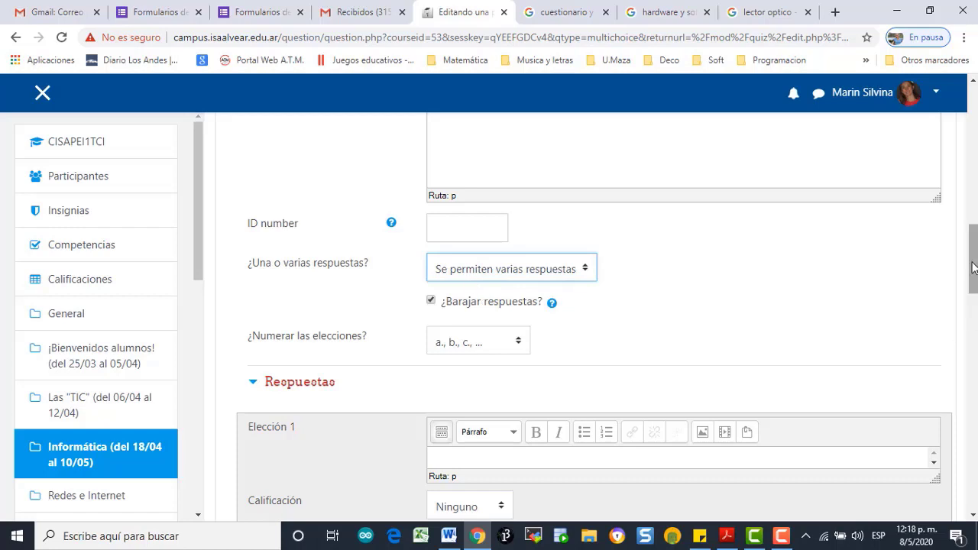
# Step: Enter "Calificativos" as answer choice 1 and set its grade to 50%
pyautogui.moveTo(973, 267); pyautogui.dragTo(972, 301)
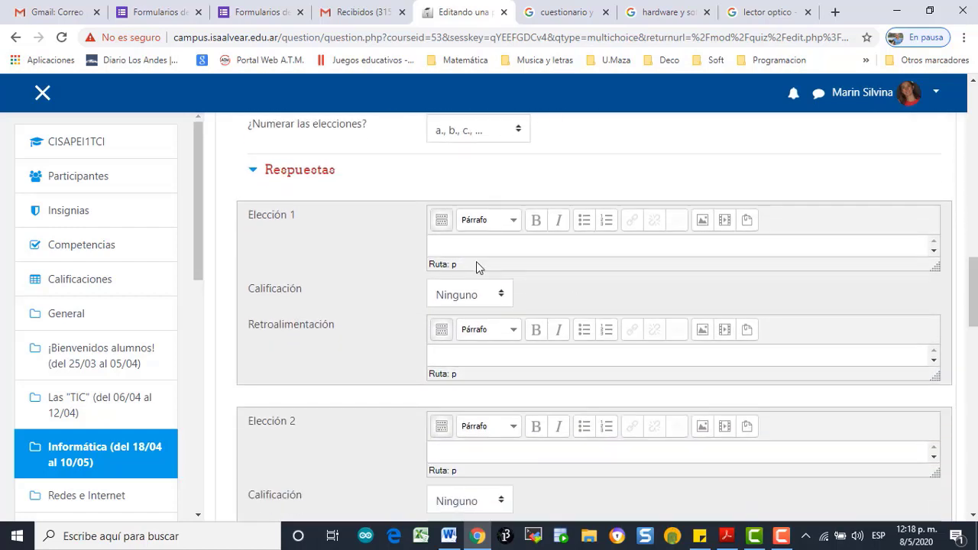
pyautogui.click(467, 243)
pyautogui.write('Calificativos')
pyautogui.click(477, 295)
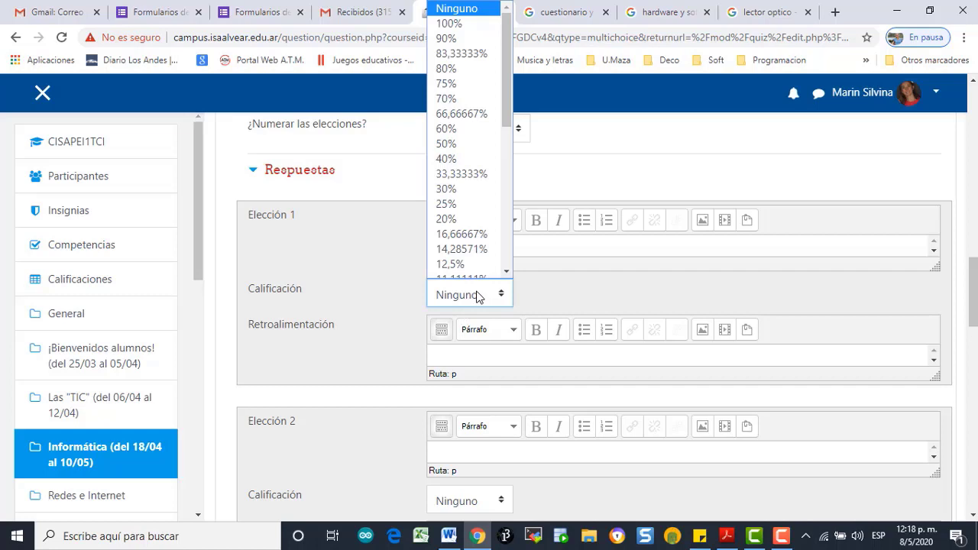
pyautogui.scroll(-1, 476, 221)
pyautogui.click(447, 120)
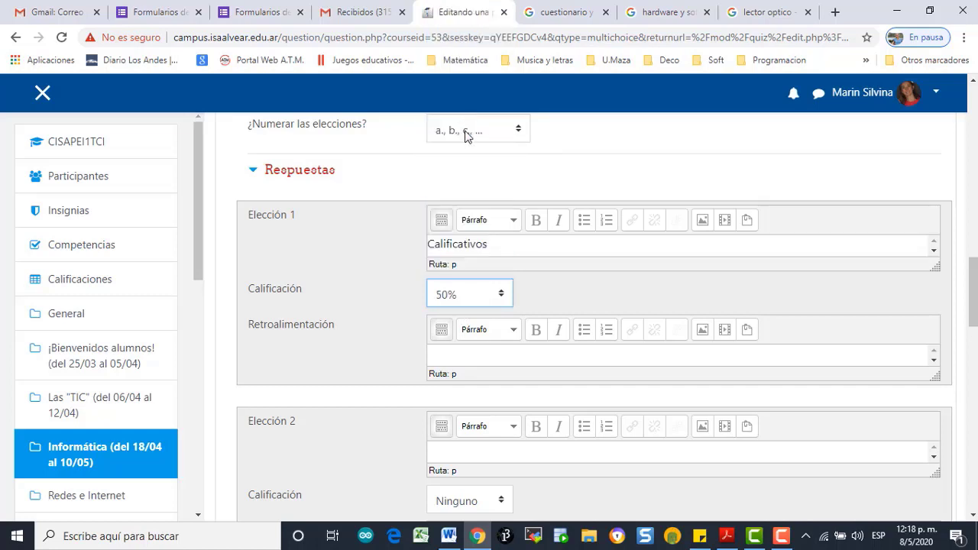
# Step: Enter "Cuantitativos" as answer choice 2 and set its grade to 50%
pyautogui.click(505, 448)
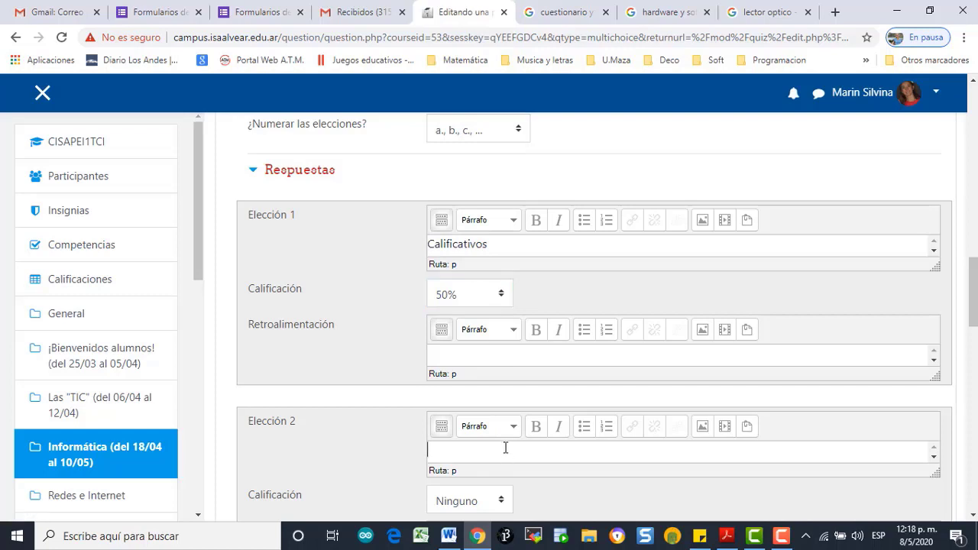
pyautogui.write('Cual')
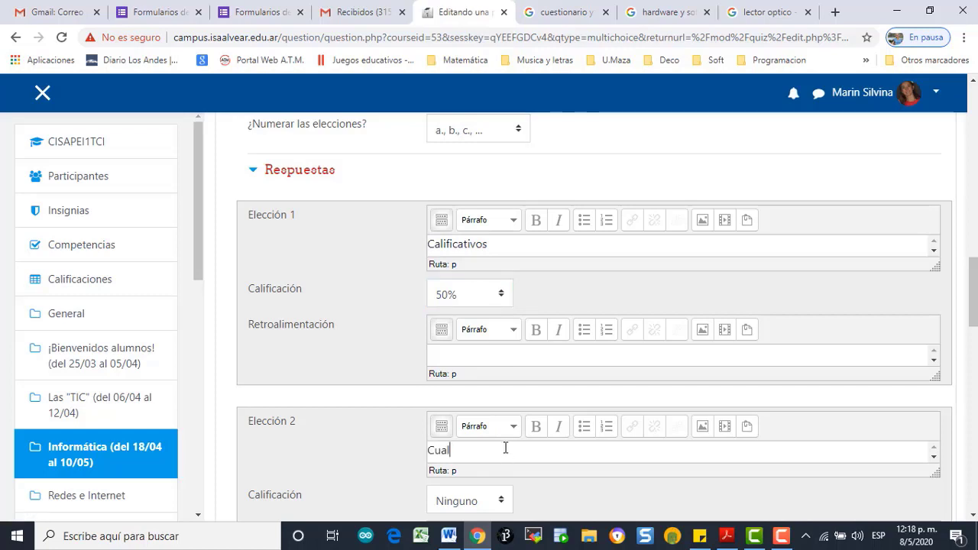
pyautogui.press('BackSpace')
pyautogui.write('ntita')
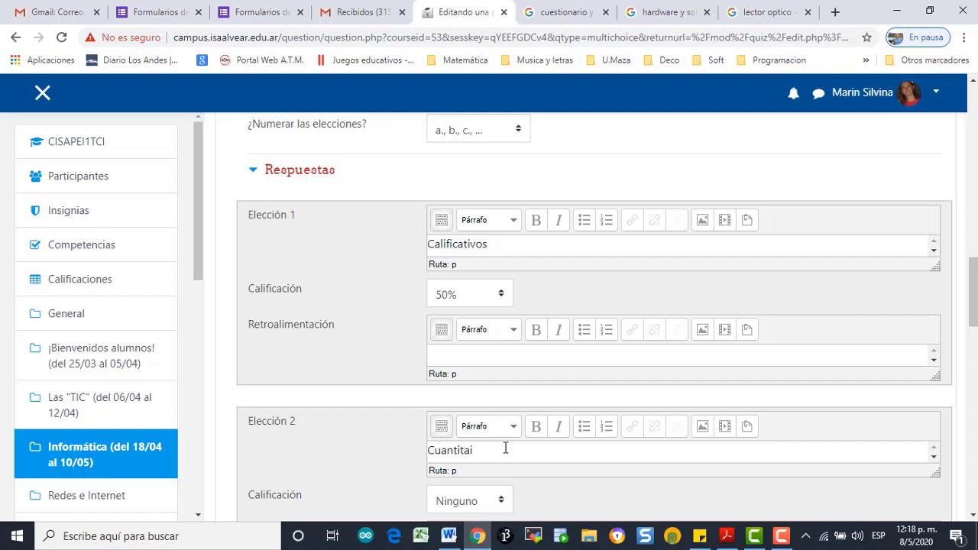
pyautogui.press('BackSpace')
pyautogui.press('BackSpace')
pyautogui.write('ativos')
pyautogui.scroll(-3, 757, 399)
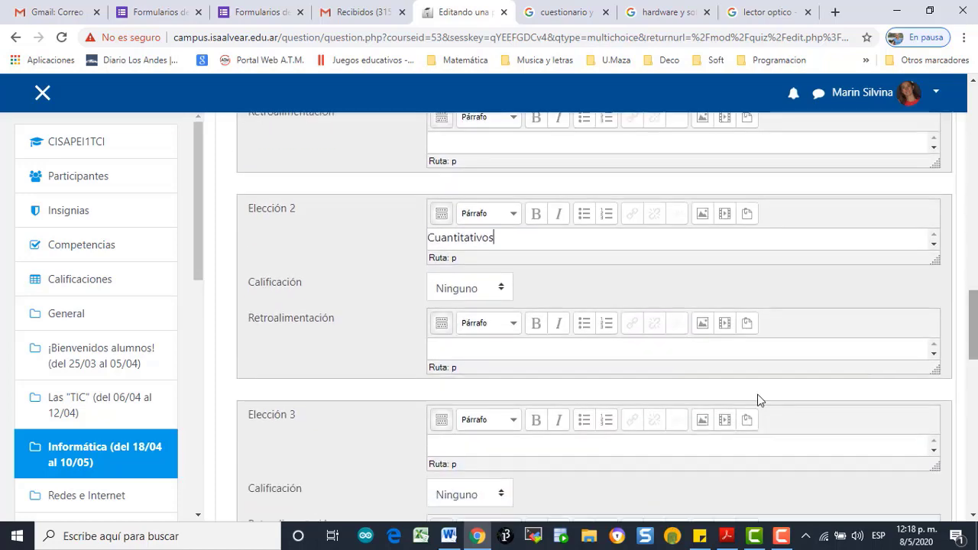
pyautogui.click(497, 287)
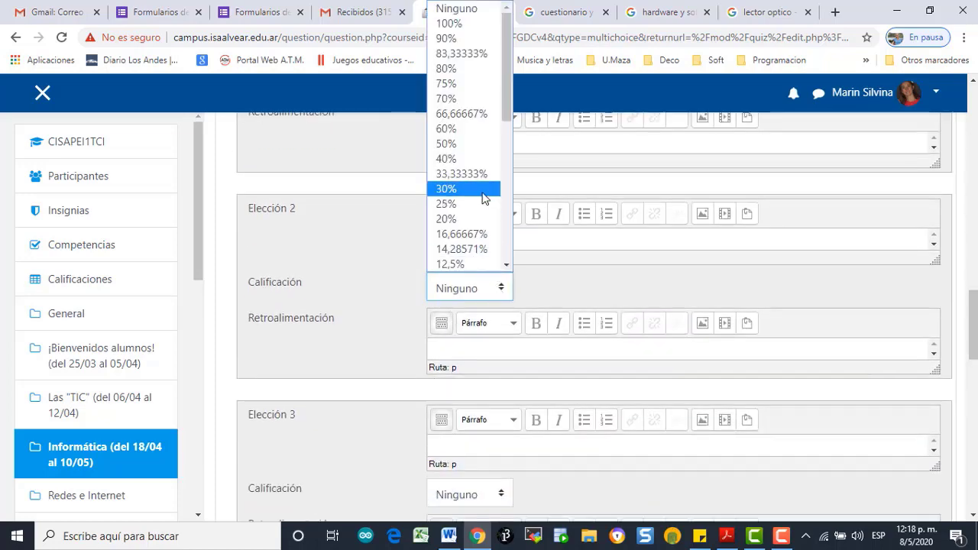
pyautogui.click(477, 150)
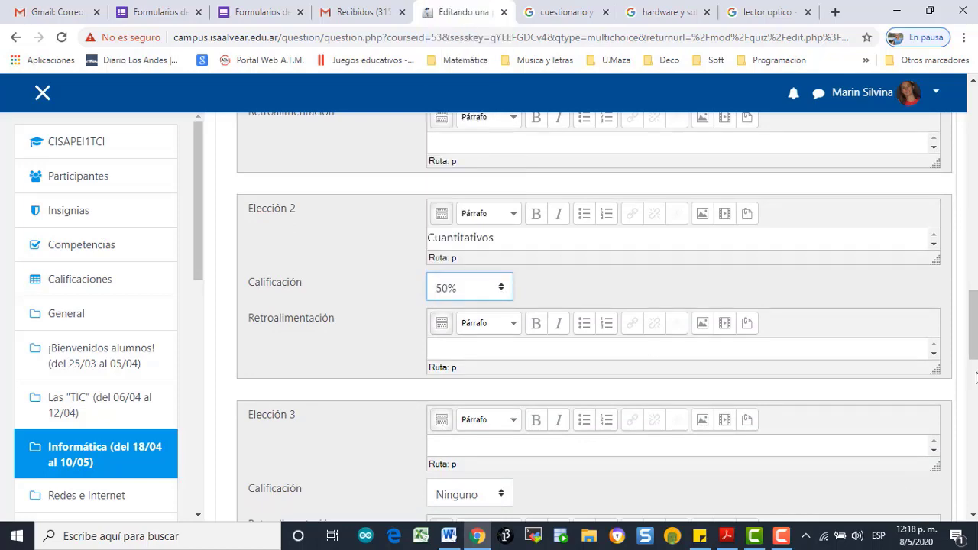
# Step: Enter "Descriptivos" as answer choice 3 with the feedback "Incorrecto. Sólo..."
pyautogui.scroll(-2, 974, 351)
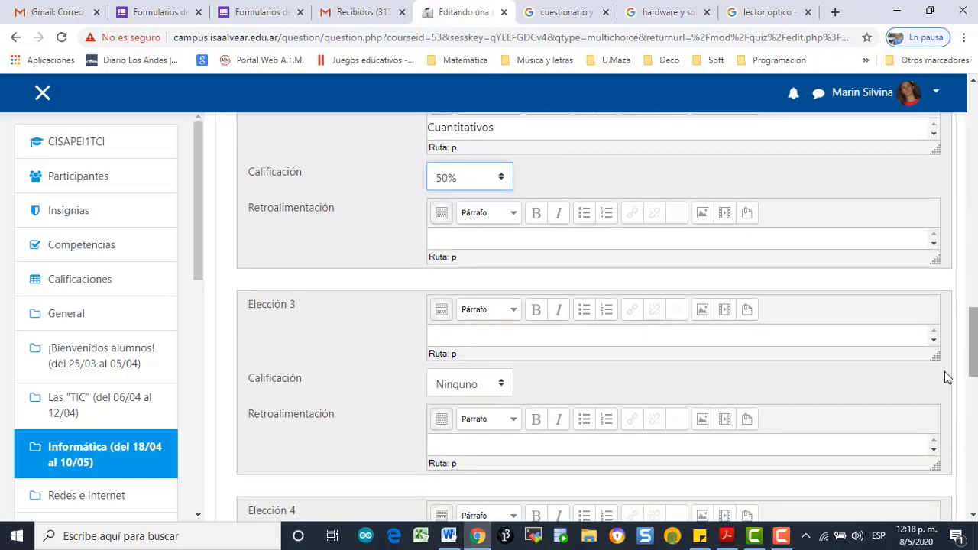
pyautogui.click(599, 337)
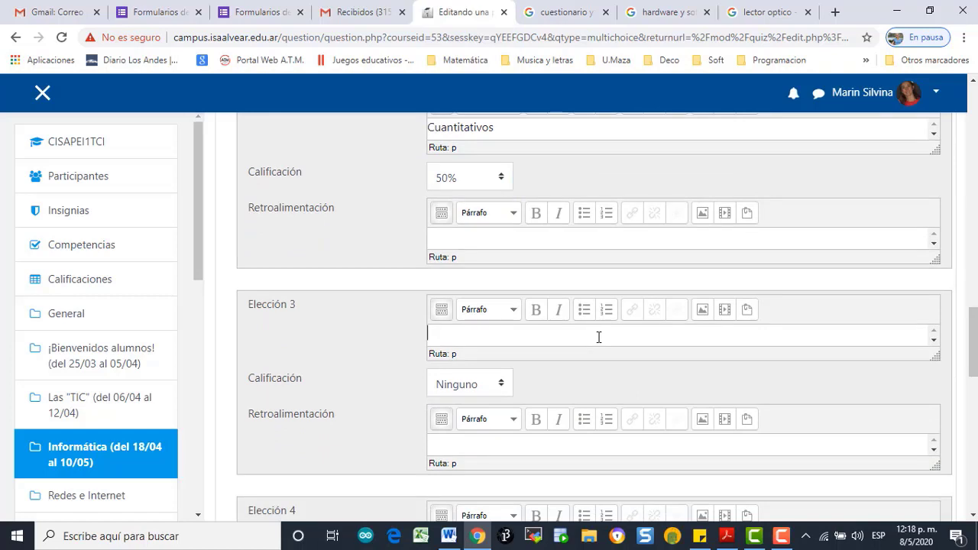
pyautogui.write('Descriptivos')
pyautogui.click(454, 445)
pyautogui.write('Incorr')
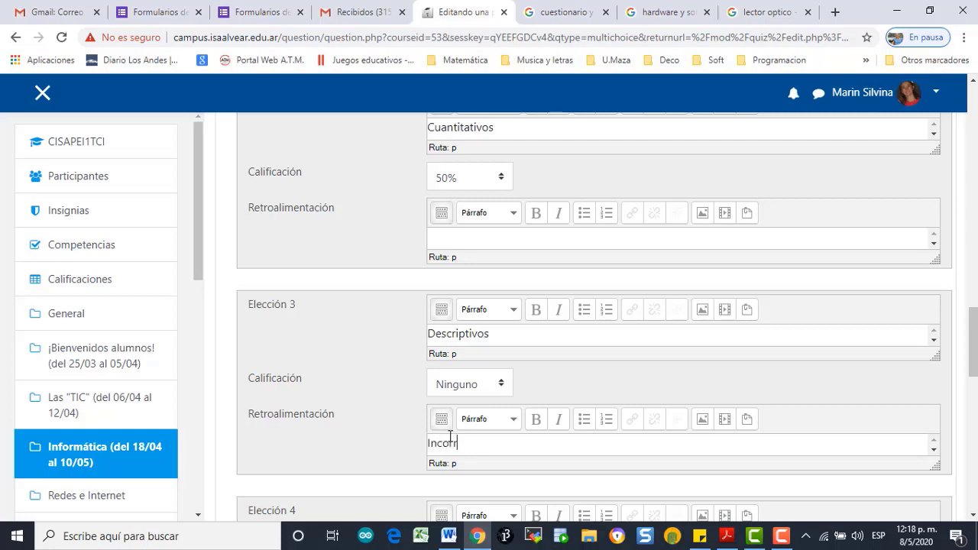
pyautogui.write('ecto. Sólo...')
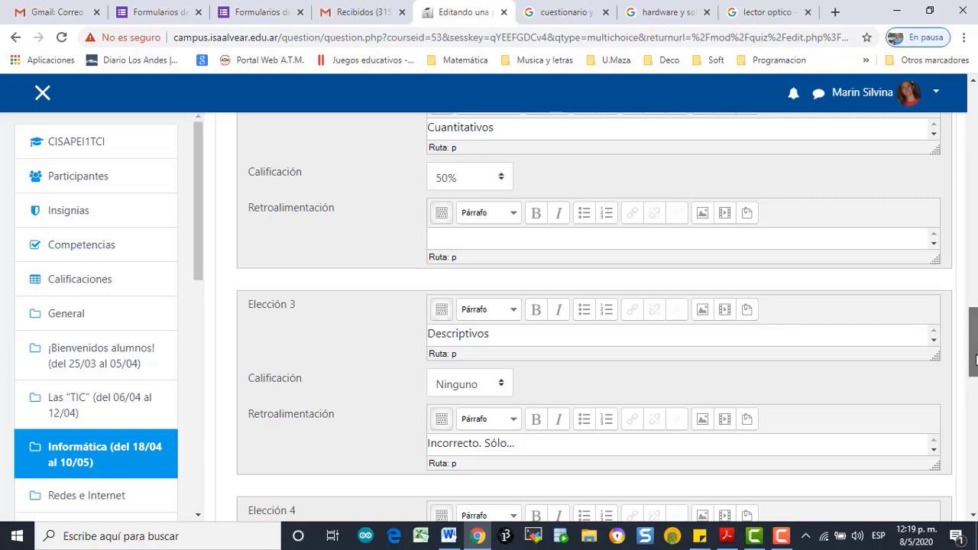
pyautogui.moveTo(976, 359); pyautogui.dragTo(976, 442)
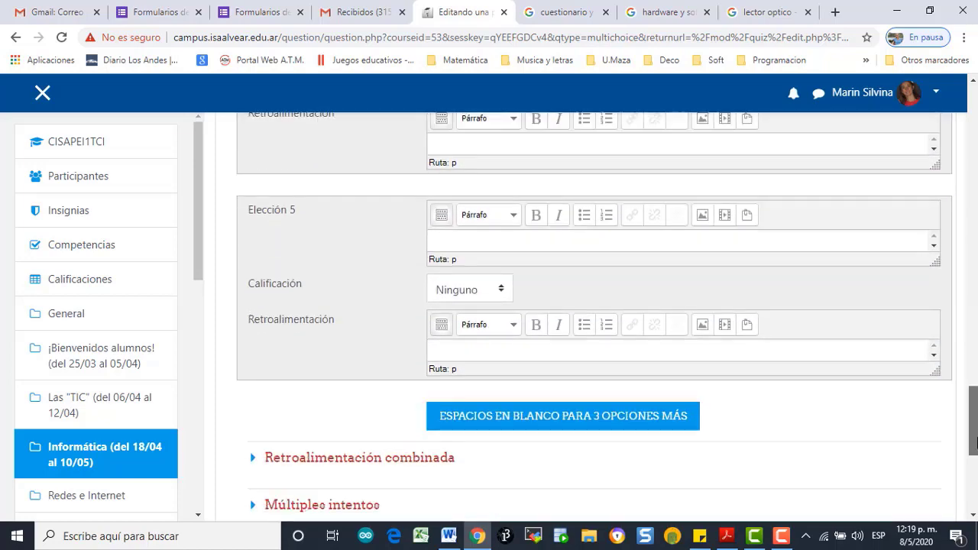
# Step: Preview the adjectives question with Calificativos and Cuantitativos ticked, and save the question to the quiz
pyautogui.scroll(-2, 976, 442)
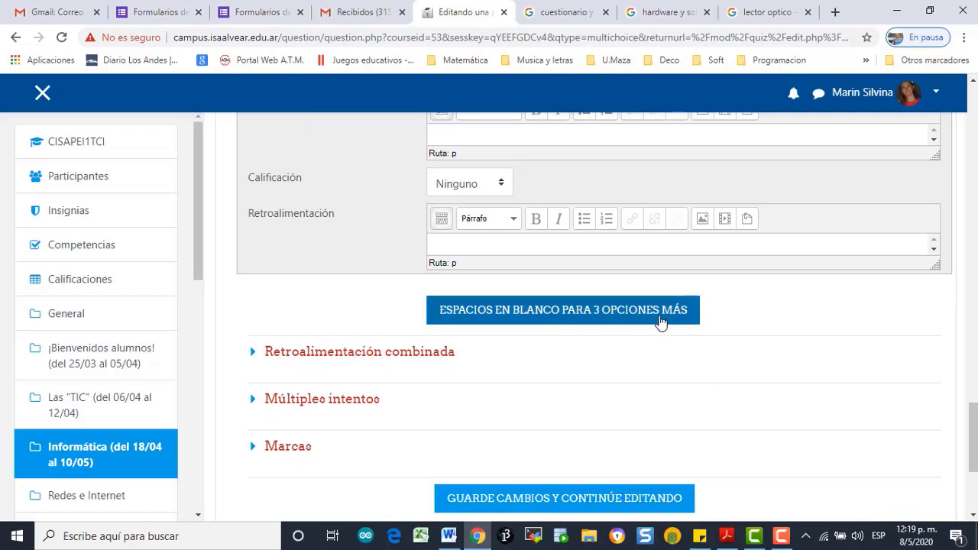
pyautogui.click(545, 498)
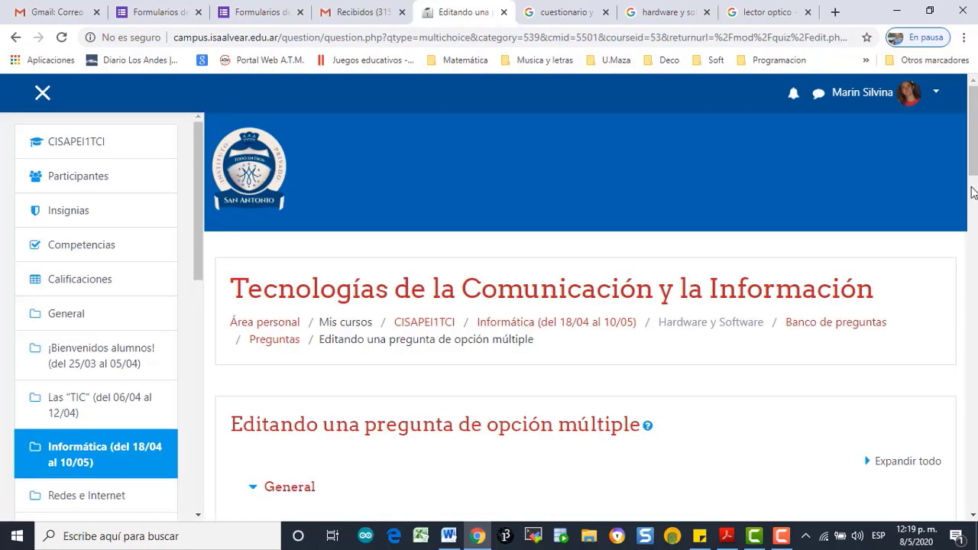
pyautogui.scroll(-15, 974, 162)
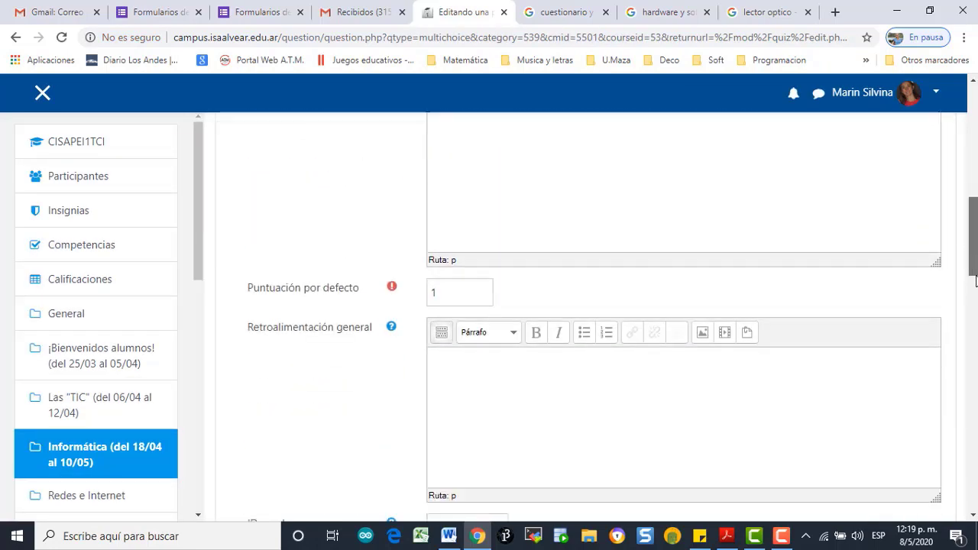
pyautogui.scroll(-20, 701, 415)
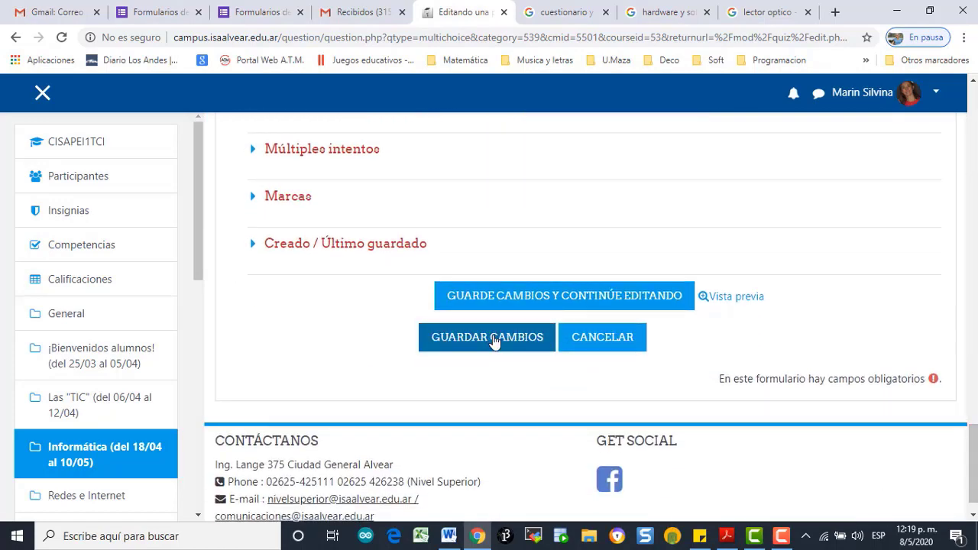
pyautogui.click(734, 300)
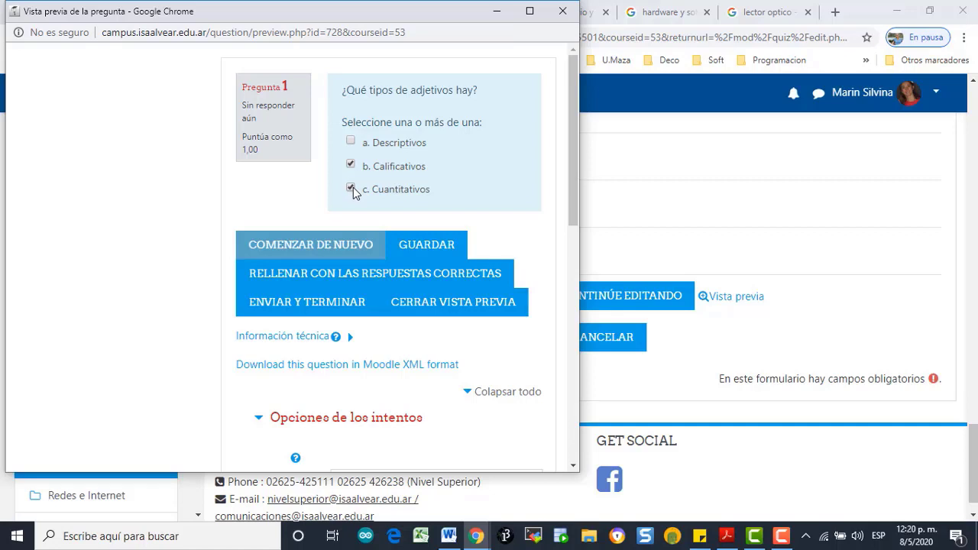
pyautogui.click(561, 11)
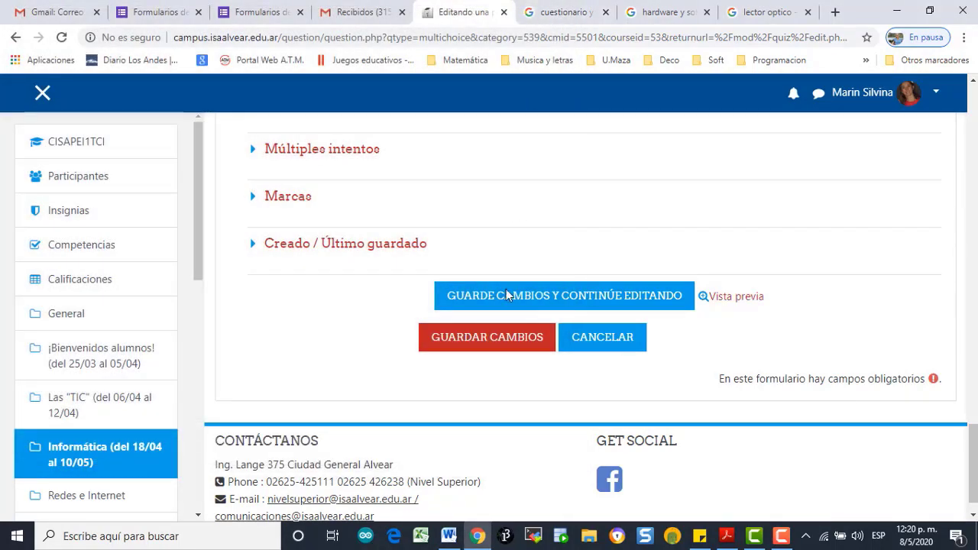
pyautogui.click(500, 340)
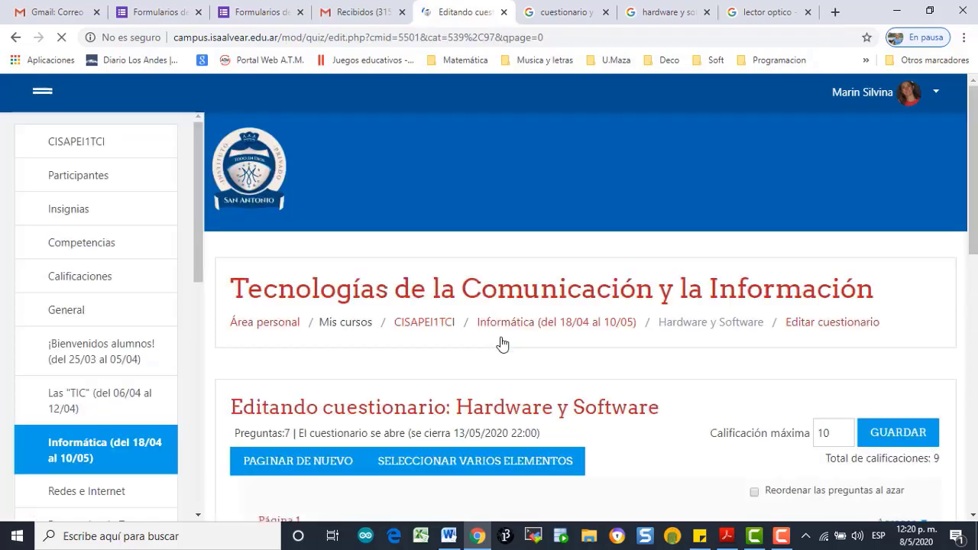
# Step: Add a new Verdadero/Falso question at the end of the quiz, after the Adjetivos question
pyautogui.scroll(-3, 977, 241)
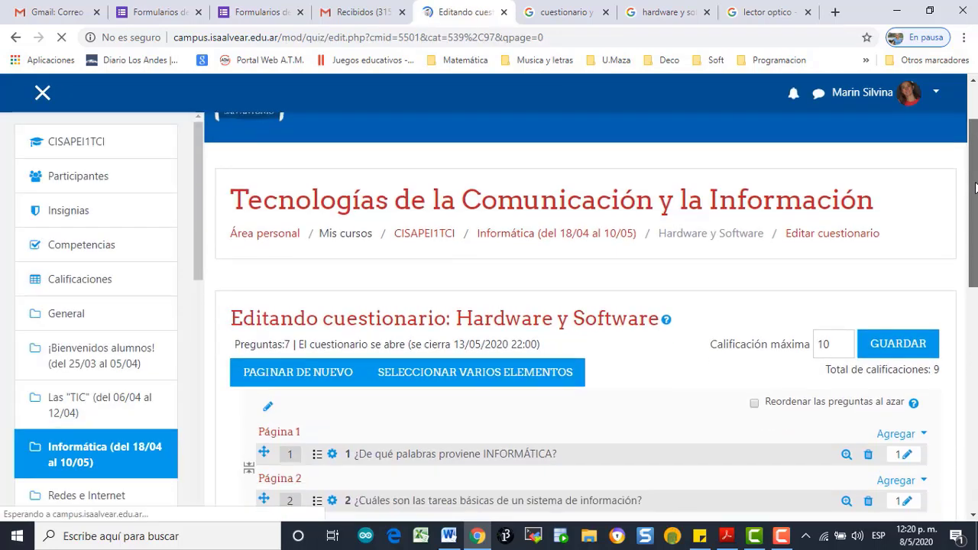
pyautogui.scroll(-3, 976, 241)
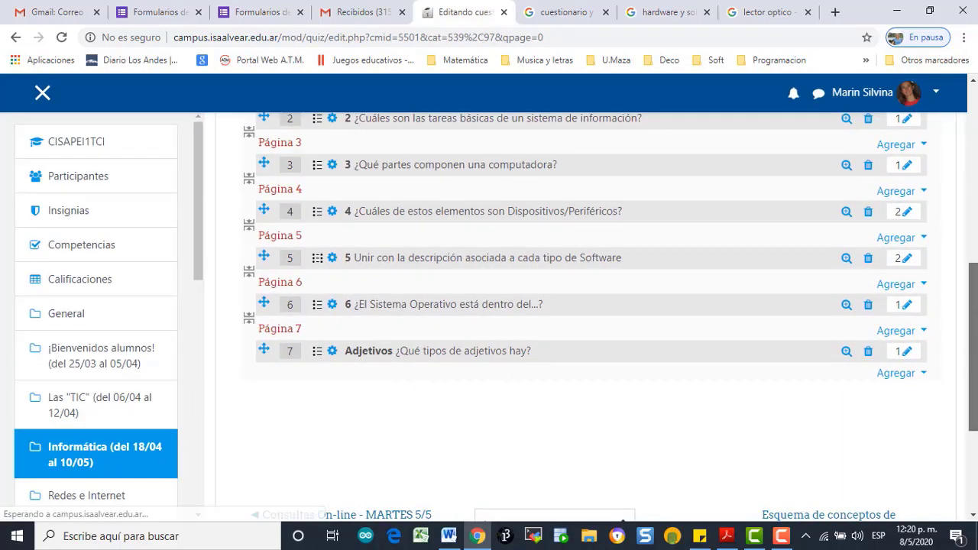
pyautogui.click(894, 372)
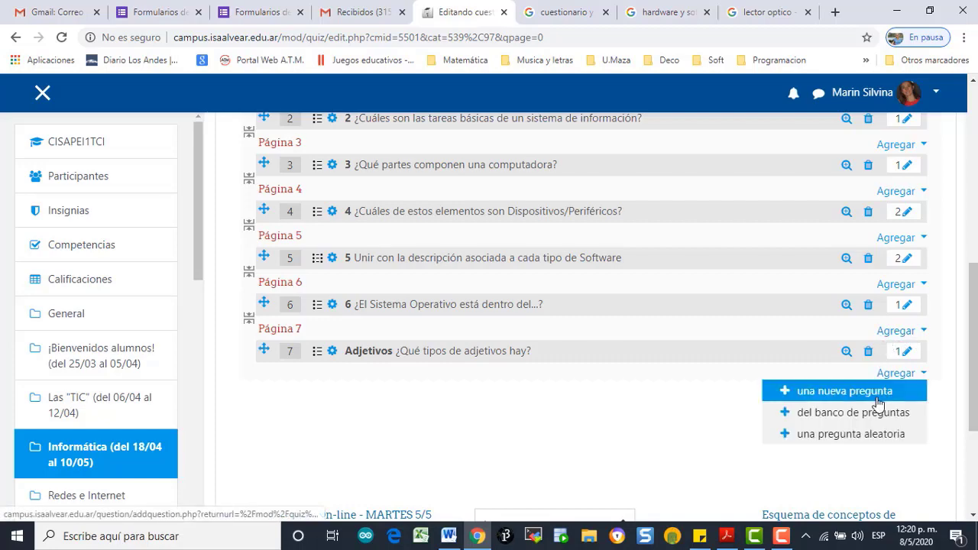
pyautogui.click(878, 403)
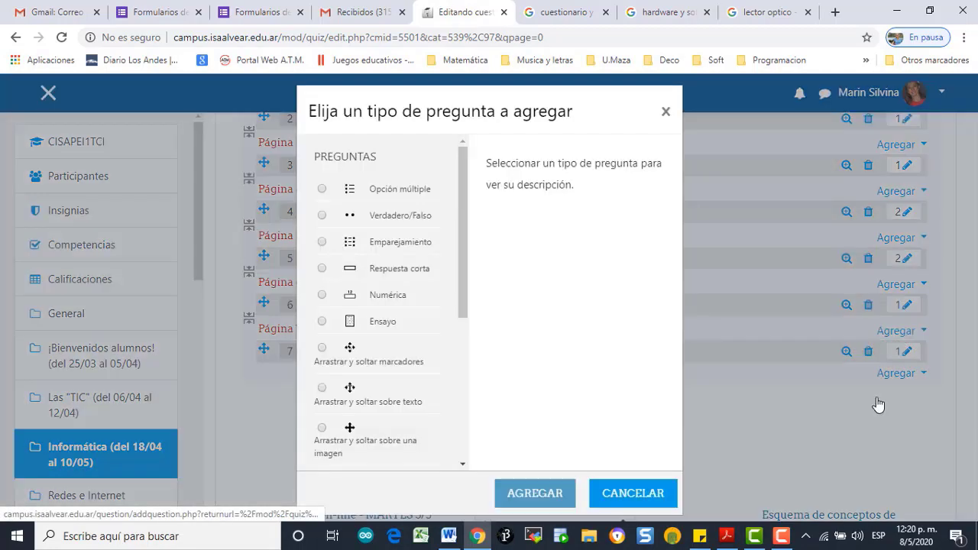
pyautogui.click(379, 216)
pyautogui.click(526, 493)
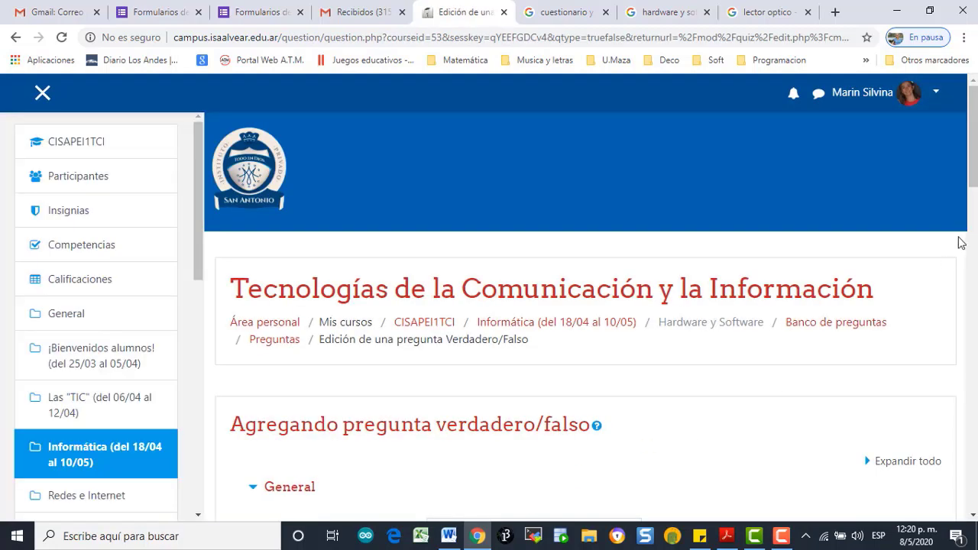
# Step: Name the true/false question "V/F" and place the cursor in its statement (Enunciado de la pregunta)
pyautogui.moveTo(975, 162); pyautogui.dragTo(975, 228)
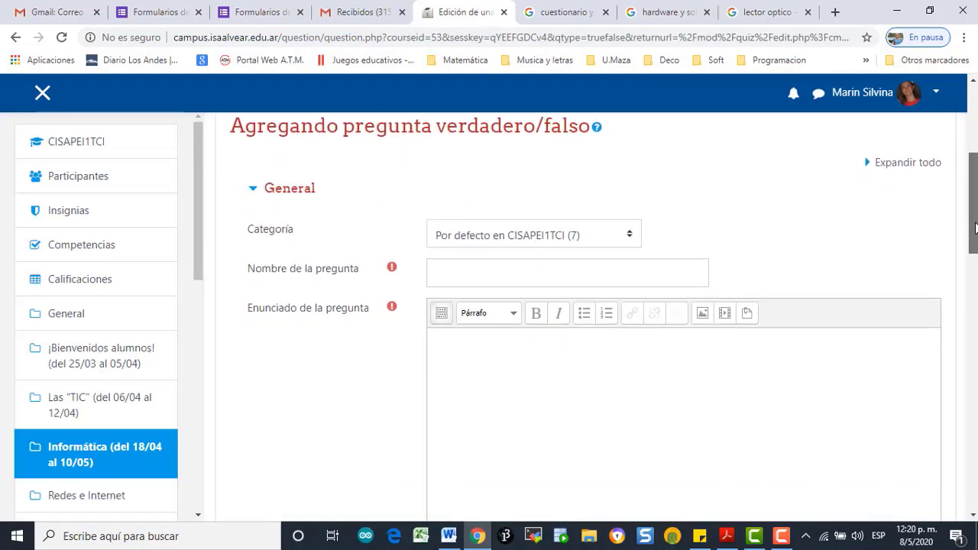
pyautogui.click(574, 276)
pyautogui.write('V/F')
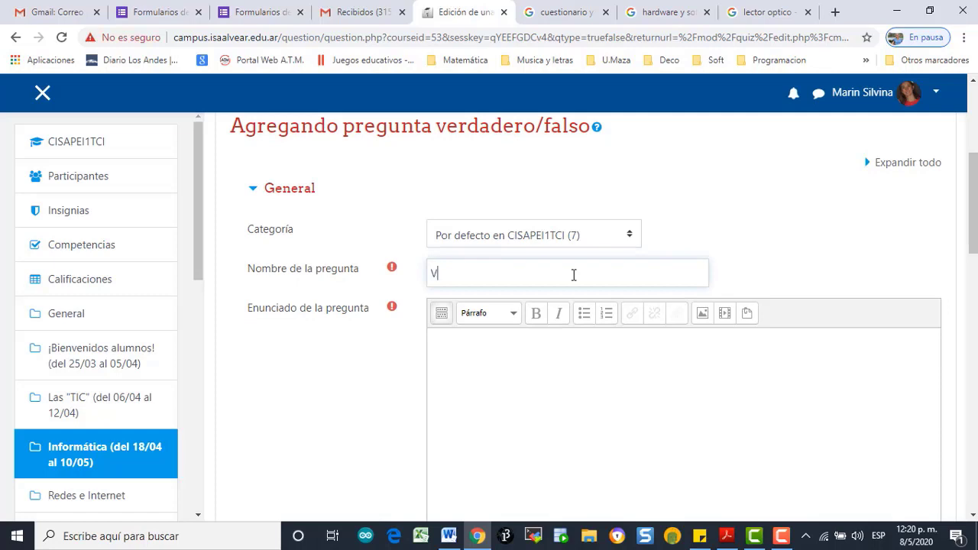
pyautogui.click(527, 343)
pyautogui.write('Sel')
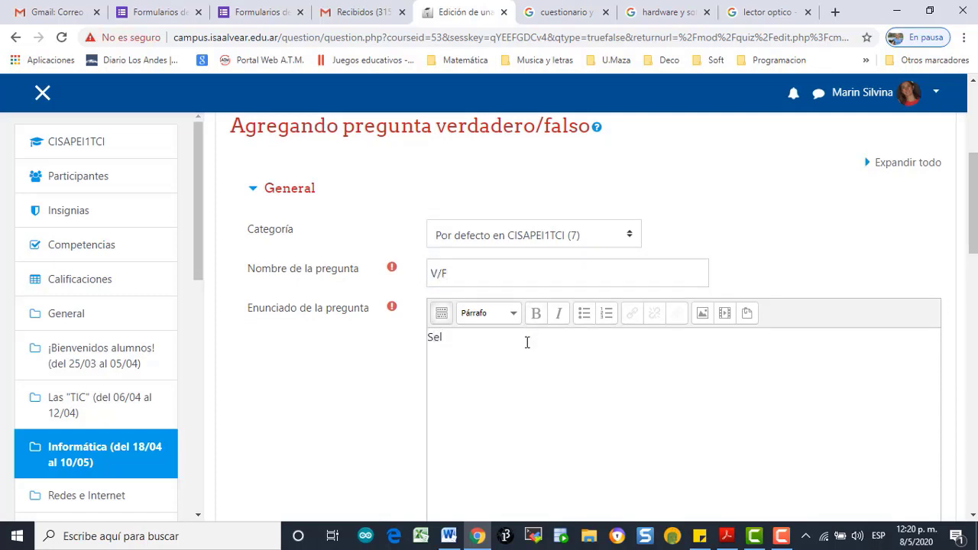
pyautogui.press('BackSpace')
pyautogui.press('BackSpace')
pyautogui.press('BackSpace')
pyautogui.write('Ha')
pyautogui.press('BackSpace')
pyautogui.press('BackSpace')
pyautogui.write('¡')
pyautogui.write('E')
pyautogui.write('xisten')
pyautogui.press('BackSpace')
pyautogui.press('BackSpace')
pyautogui.press('BackSpace')
pyautogui.press('BackSpace')
pyautogui.press('BackSpace')
pyautogui.press('BackSpace')
pyautogui.press('BackSpace')
pyautogui.press('BackSpace')
# Step: Enter "¿Existen adjetivos numerales?" as the question statement
pyautogui.write('¿Existen adjeti')
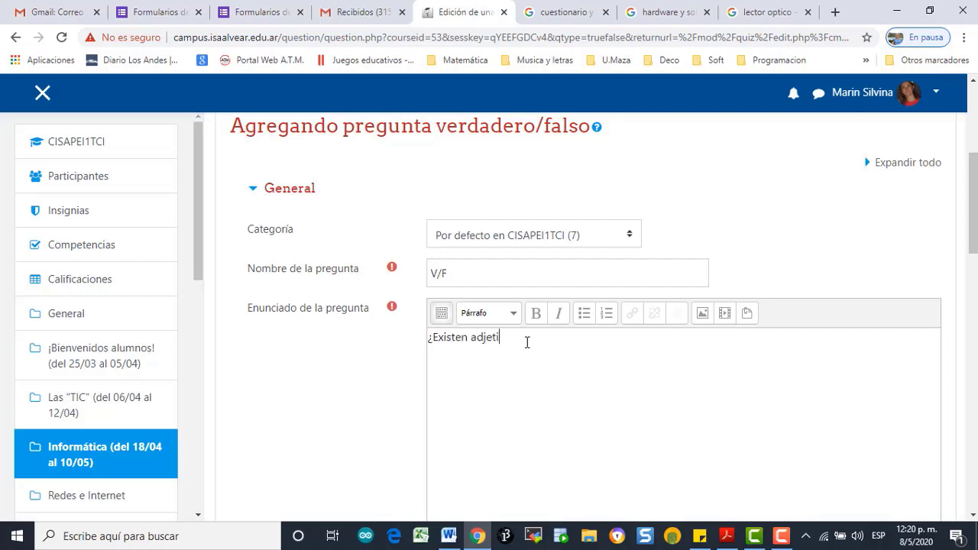
pyautogui.write('vos mumerales?')
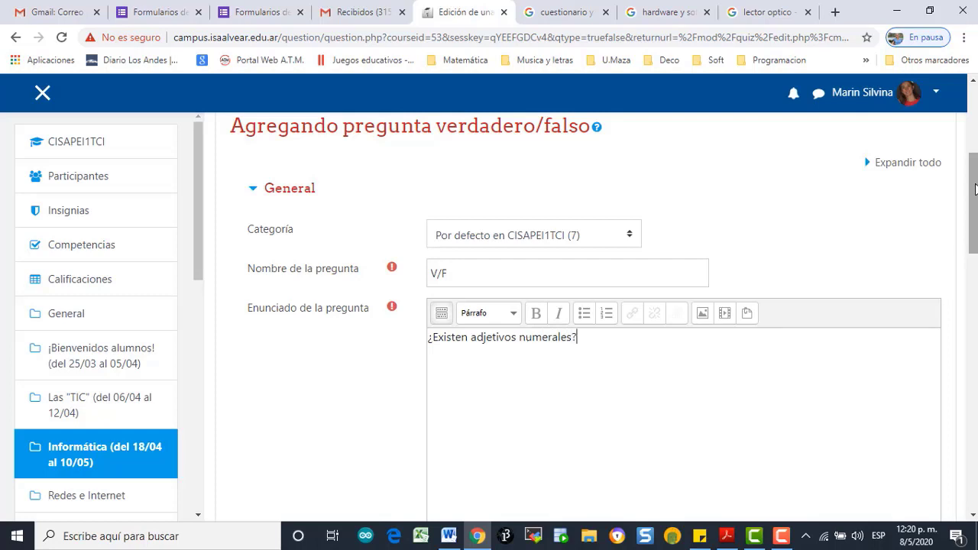
# Step: Set the correct answer (Respuesta correcta) of the question to Verdadero
pyautogui.moveTo(975, 189); pyautogui.dragTo(975, 227)
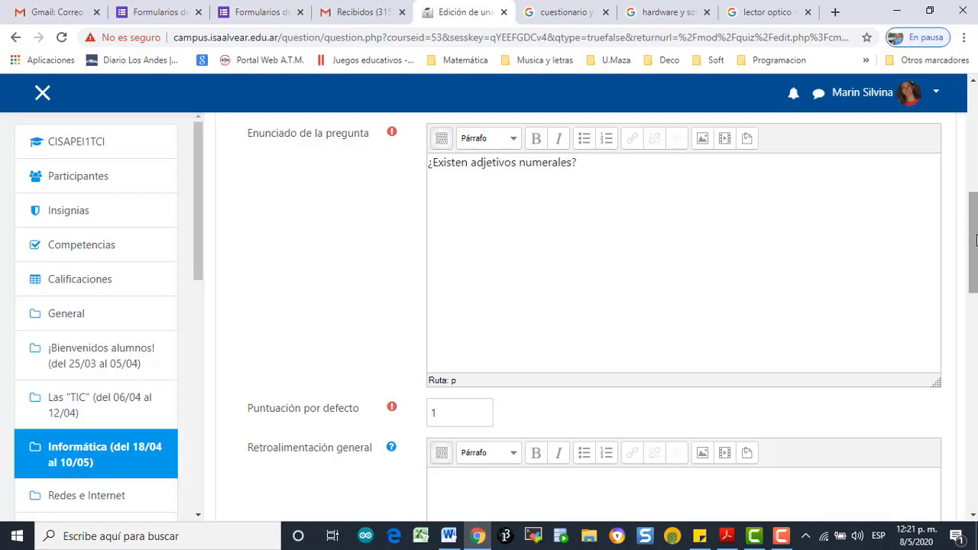
pyautogui.moveTo(975, 241); pyautogui.dragTo(976, 295)
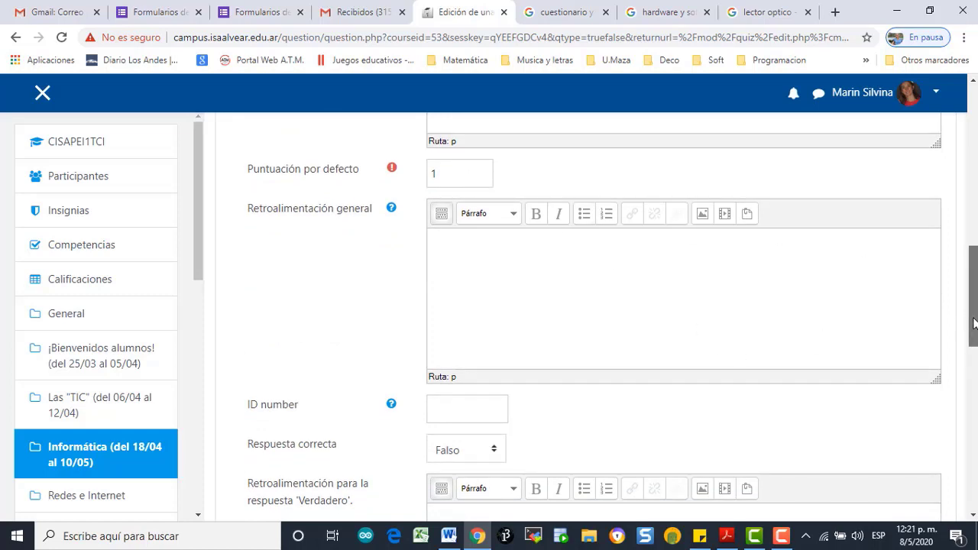
pyautogui.scroll(-2, 976, 324)
pyautogui.click(495, 303)
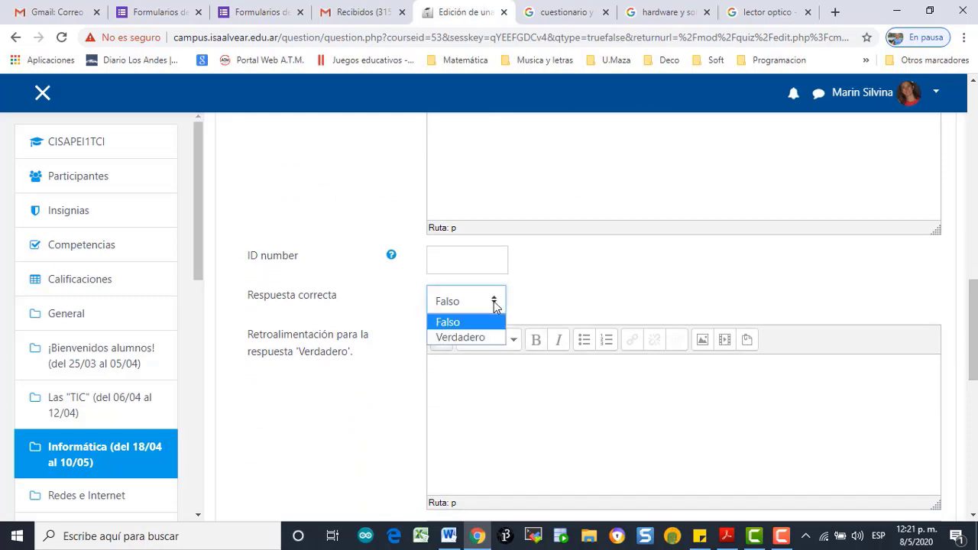
pyautogui.click(500, 337)
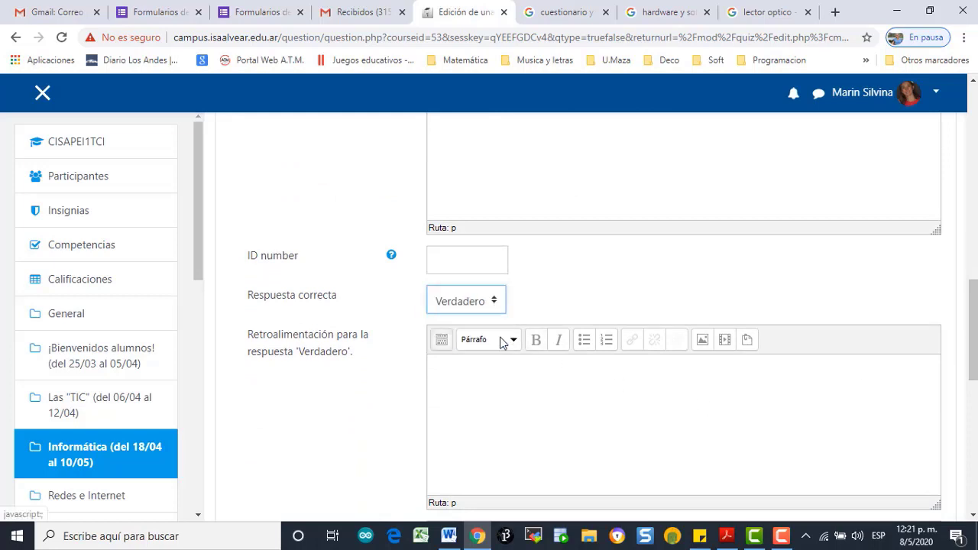
# Step: Enter the feedback "Correcto.... porque..." for the Verdadero answer and "Incorrecto porque..." for the Falso answer
pyautogui.click(493, 398)
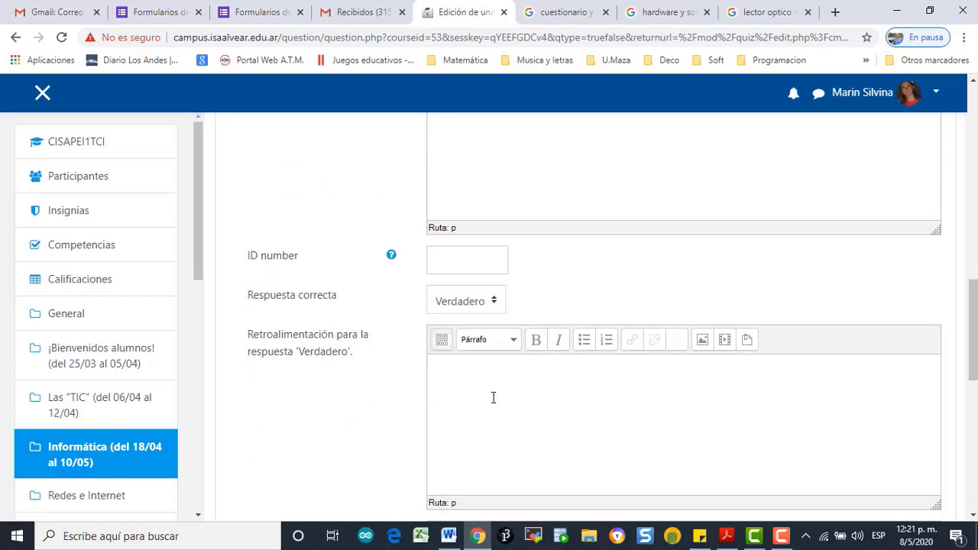
pyautogui.write('Correcto.... porque...')
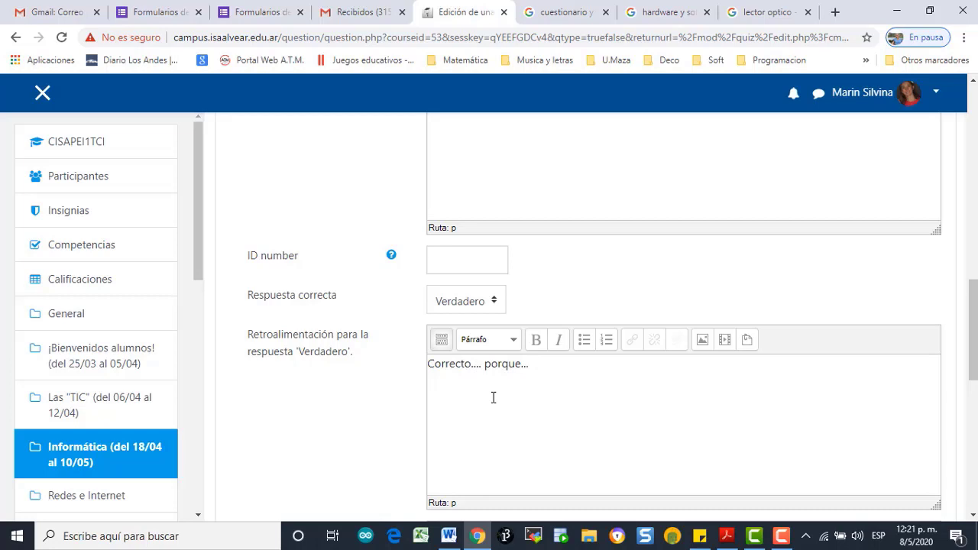
pyautogui.moveTo(975, 358); pyautogui.dragTo(975, 433)
pyautogui.click(469, 302)
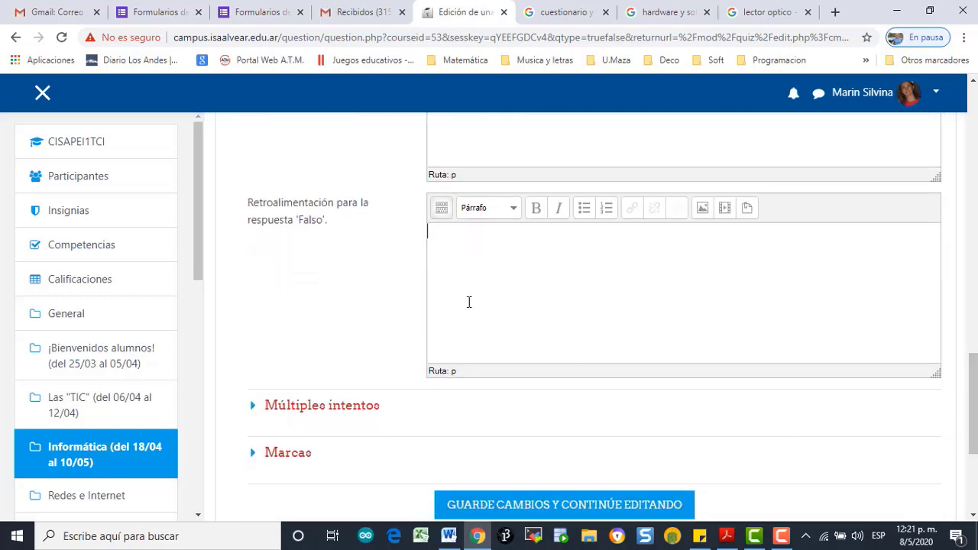
pyautogui.write('Incorrecto porque.')
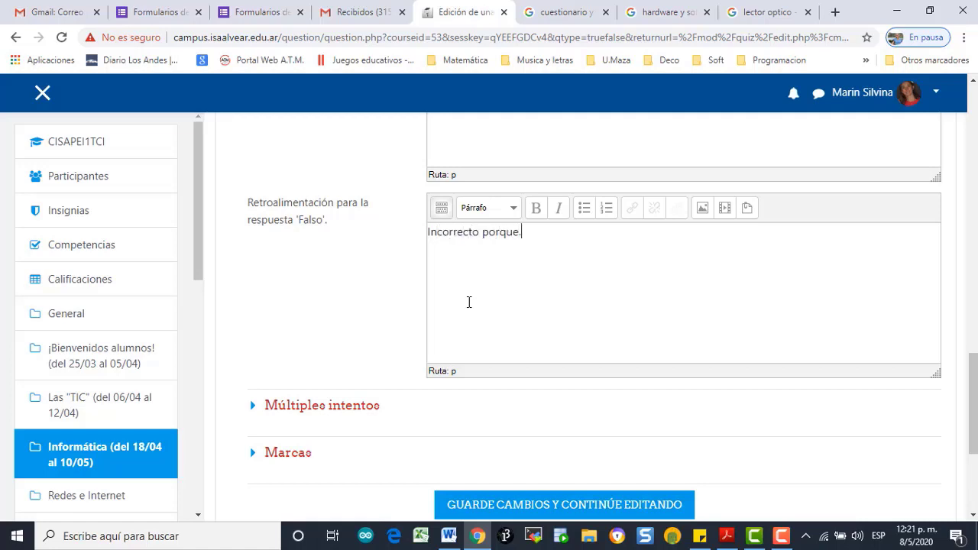
pyautogui.write('..')
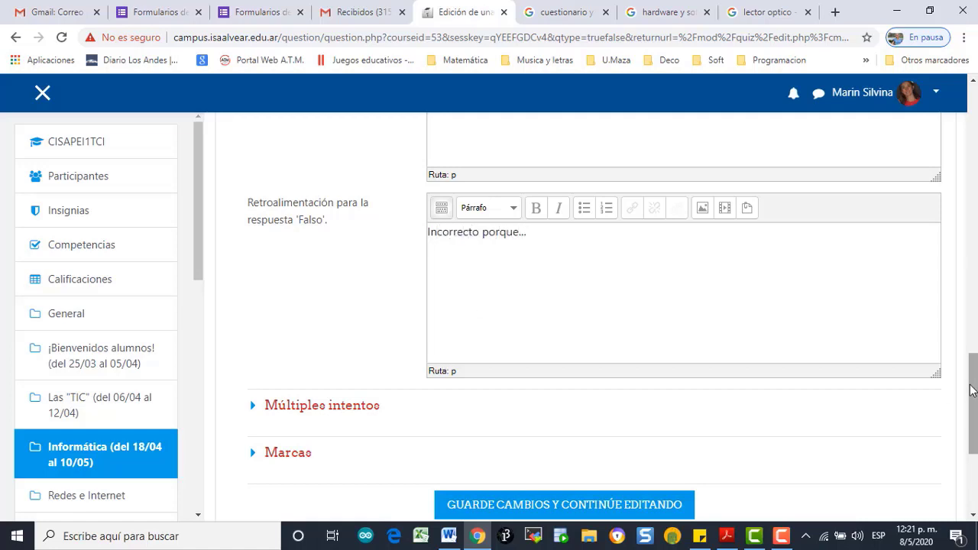
# Step: Preview the true/false question with Verdadero selected, and save the question to the quiz
pyautogui.scroll(-3, 547, 286)
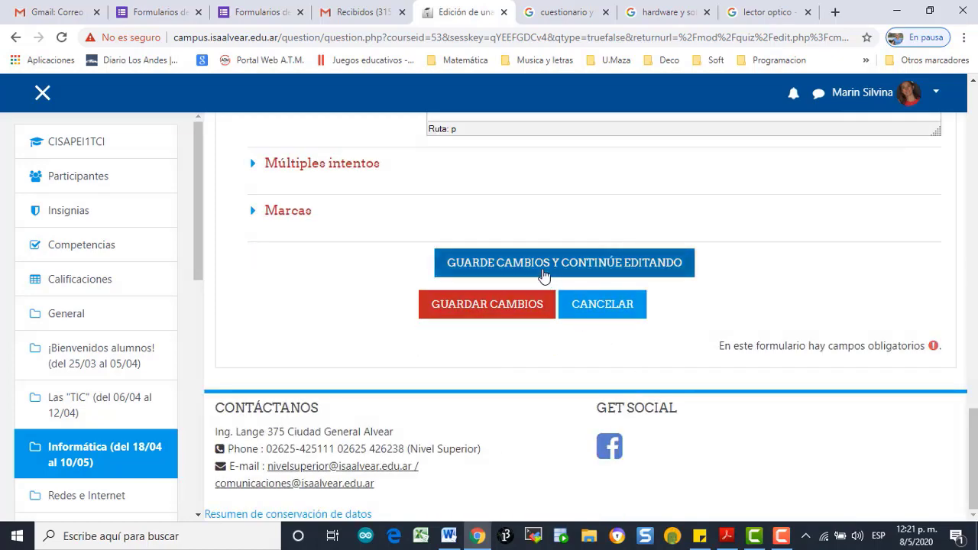
pyautogui.click(542, 275)
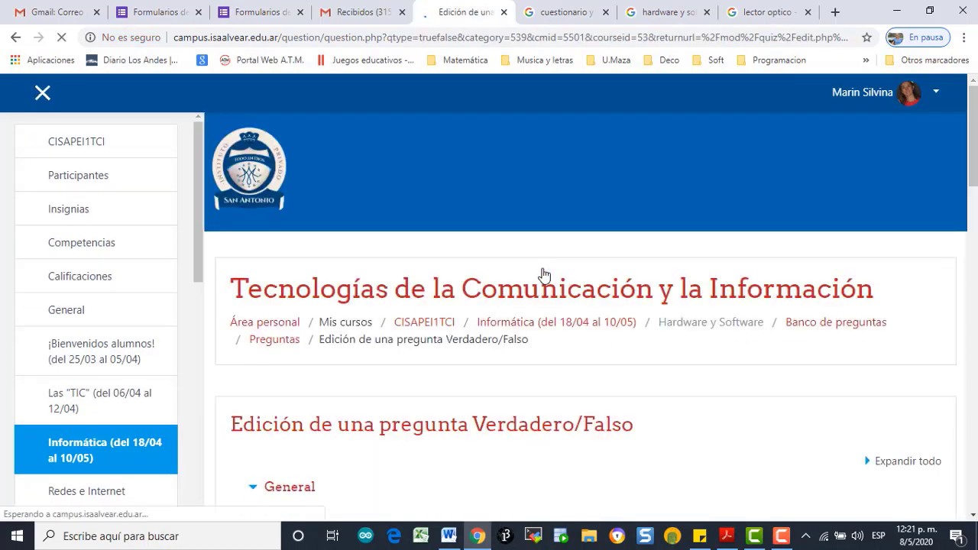
pyautogui.scroll(-8, 975, 317)
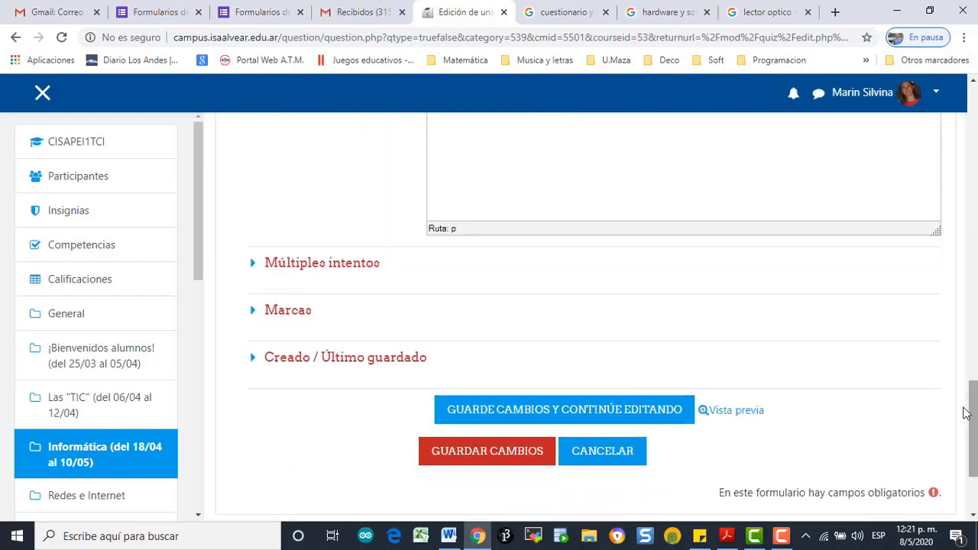
pyautogui.click(747, 413)
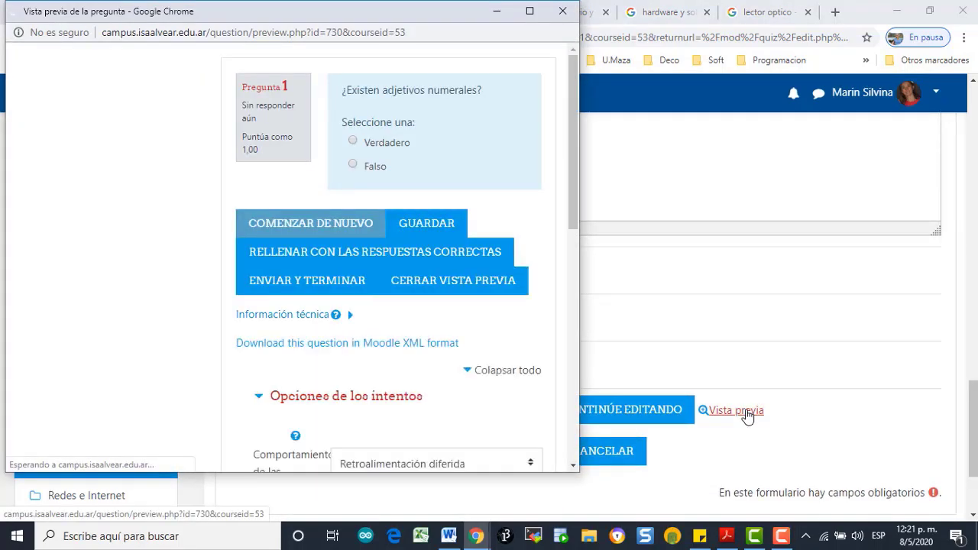
pyautogui.click(353, 142)
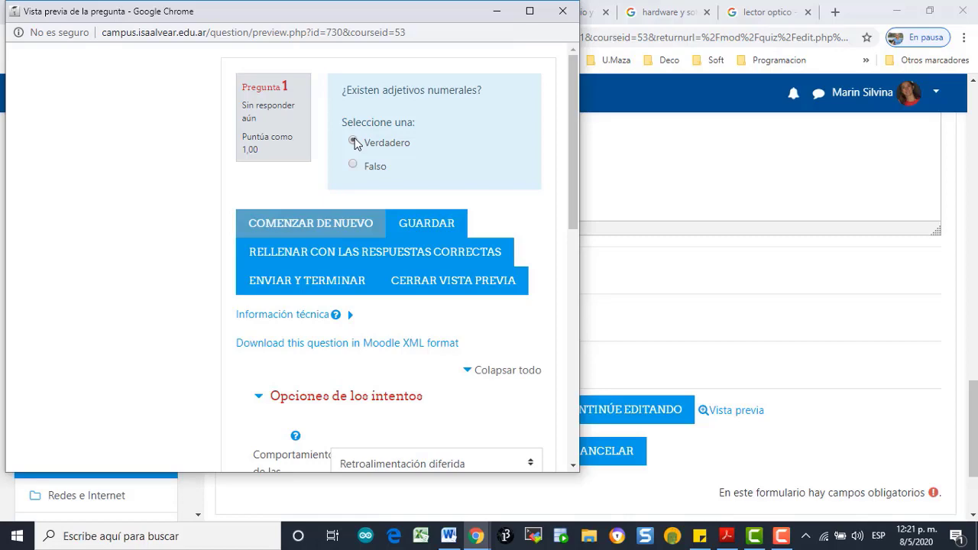
pyautogui.click(562, 14)
pyautogui.click(538, 452)
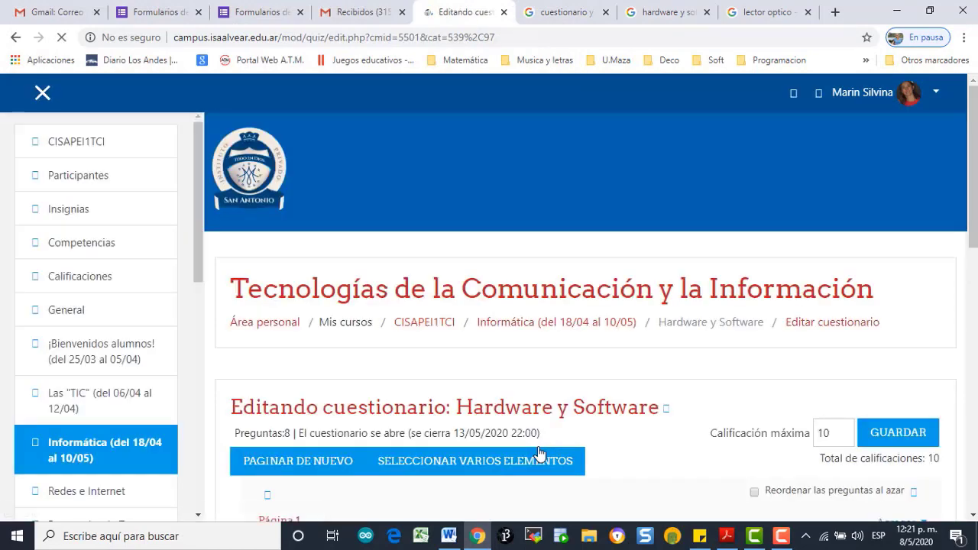
# Step: Set the mark of question 8, "¿Existen adjetivos numerales?", to 5
pyautogui.moveTo(974, 206); pyautogui.dragTo(973, 285)
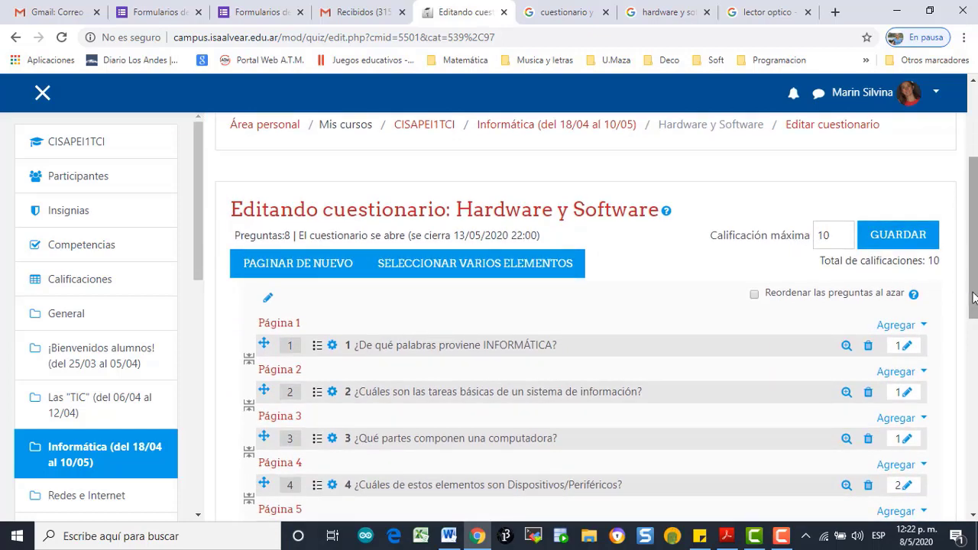
pyautogui.moveTo(973, 298); pyautogui.dragTo(967, 376)
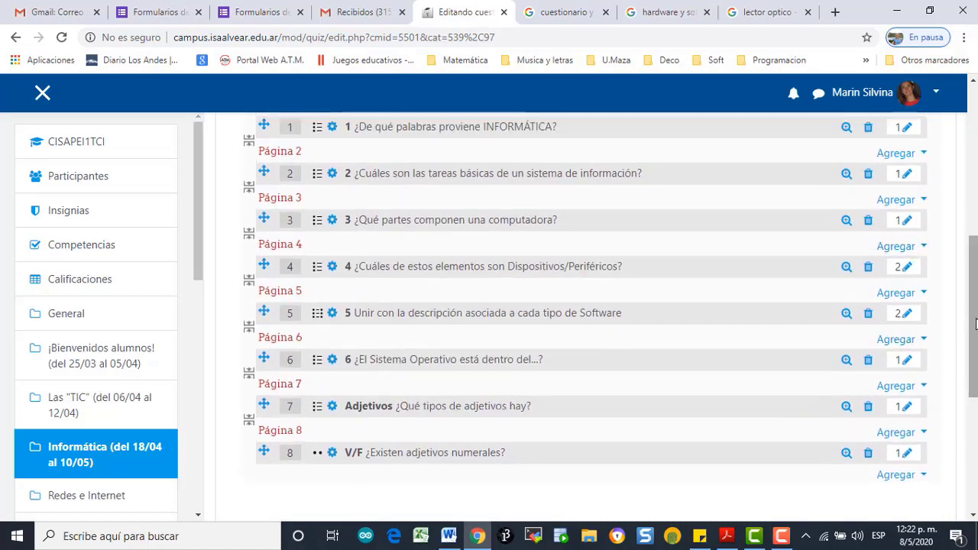
pyautogui.click(906, 456)
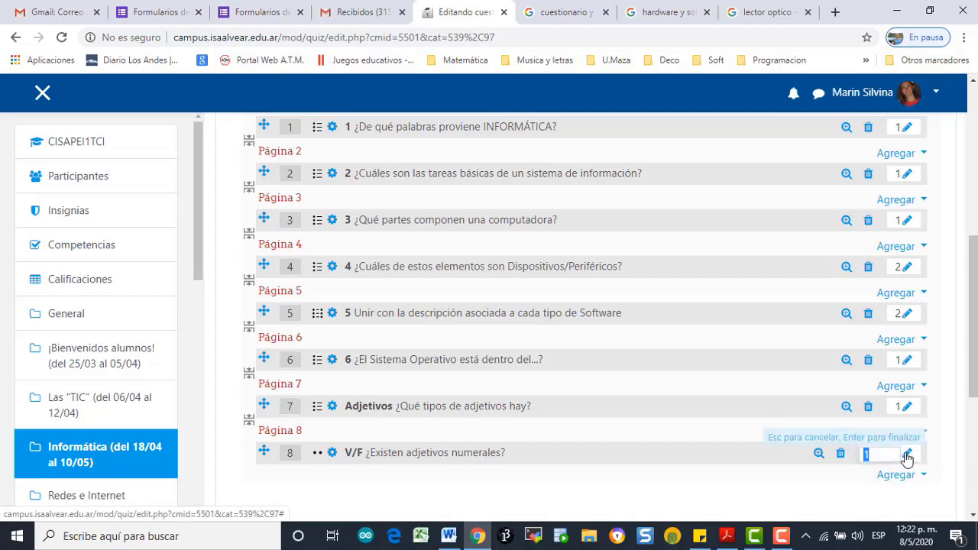
pyautogui.write('5')
pyautogui.press('Return')
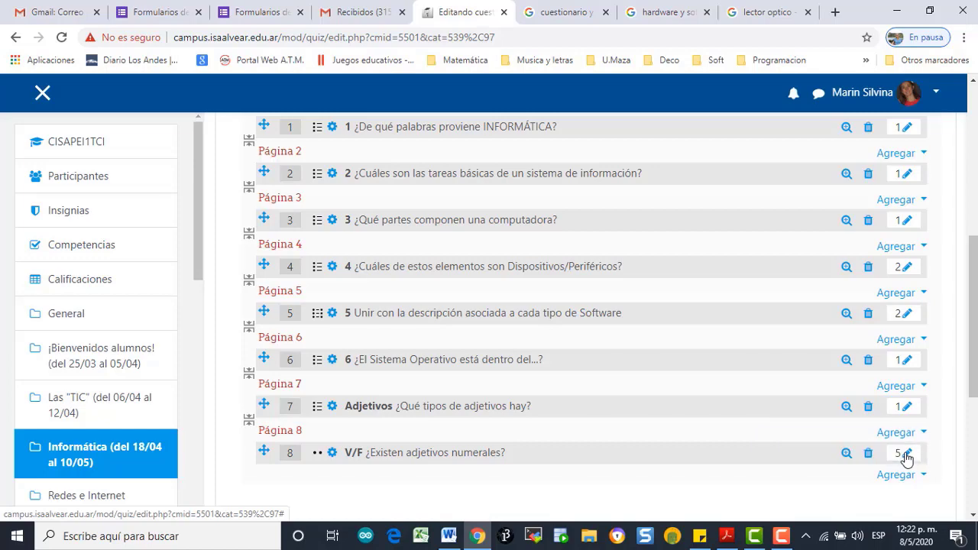
# Step: Set the quiz's maximum grade (Calificación máxima) to 20 and save it
pyautogui.scroll(2, 972, 404)
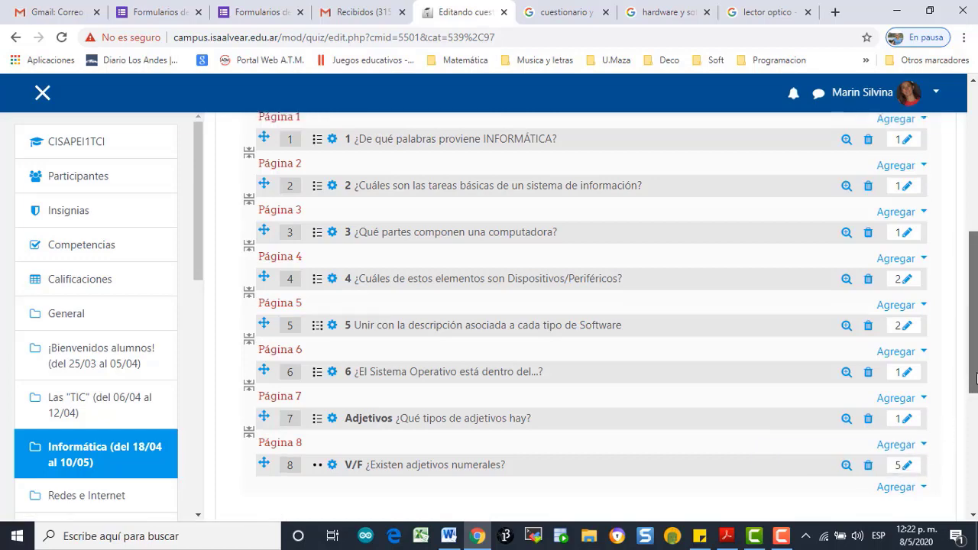
pyautogui.scroll(1, 580, 313)
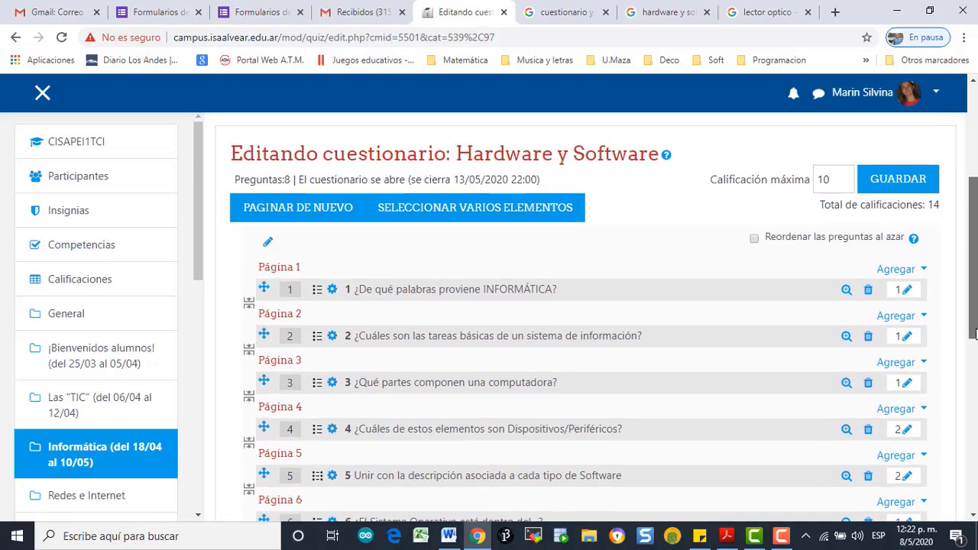
pyautogui.doubleClick(831, 176)
pyautogui.write('20')
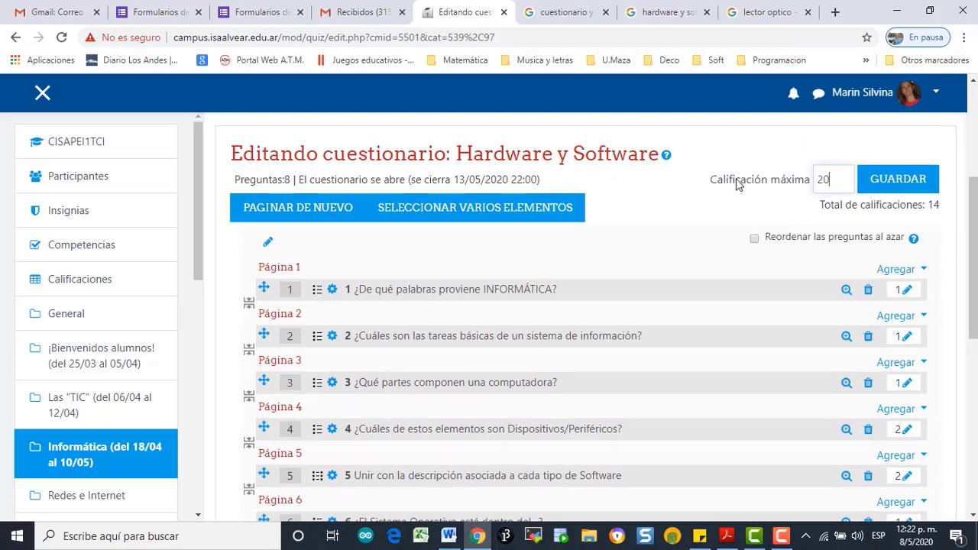
pyautogui.press('Tab')
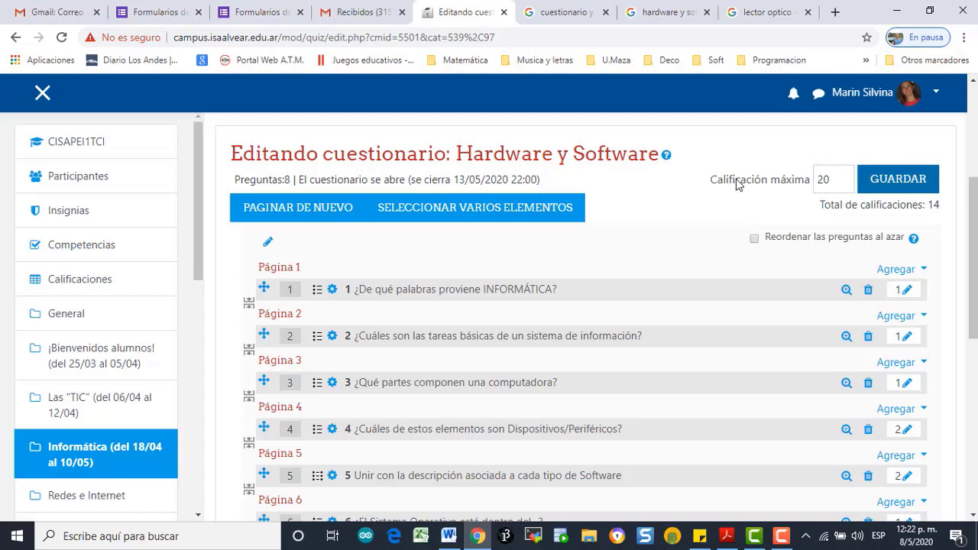
pyautogui.click(923, 186)
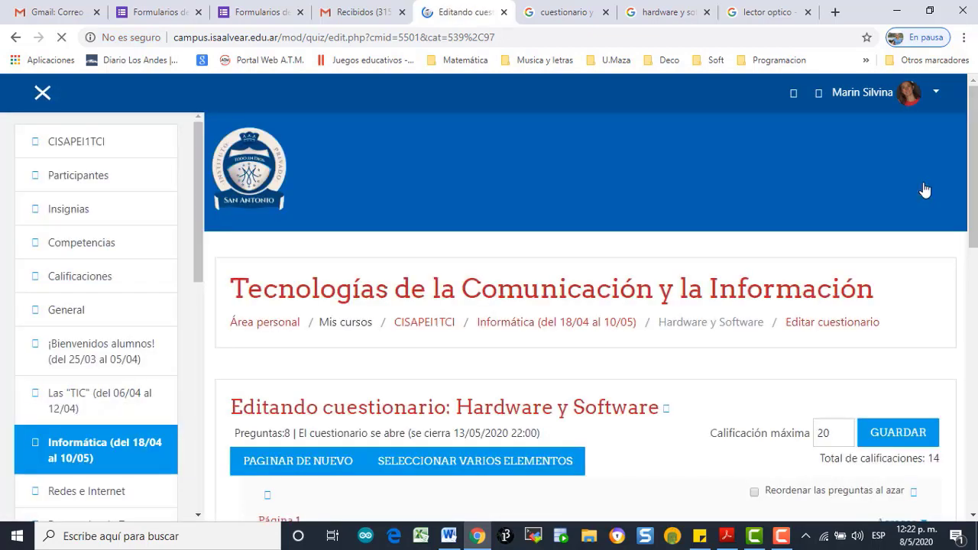
# Step: Open question 2 about the basic tasks of an information system for editing and examine its multiple-answer, shuffle and per-choice grade settings
pyautogui.moveTo(975, 149); pyautogui.dragTo(975, 252)
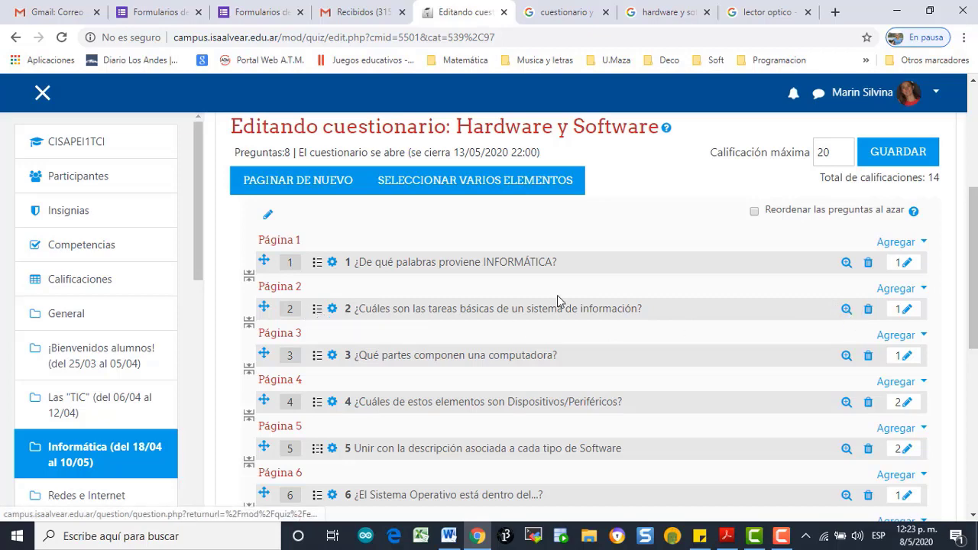
pyautogui.click(332, 311)
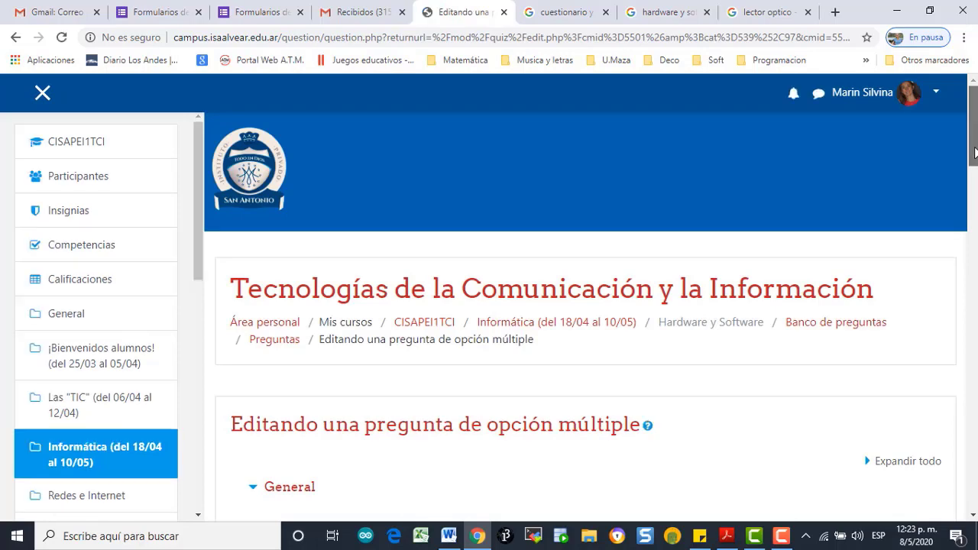
pyautogui.scroll(-3, 975, 152)
pyautogui.scroll(-3, 975, 224)
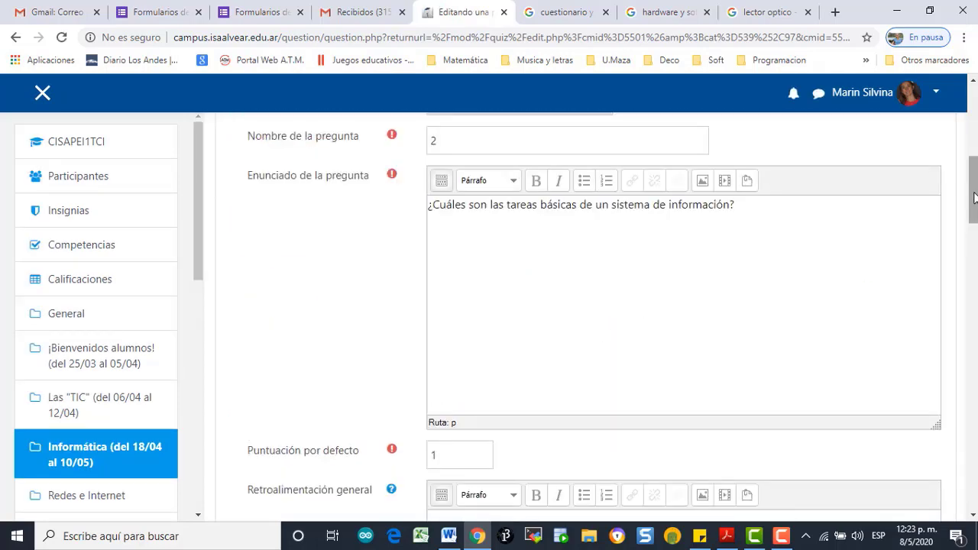
pyautogui.moveTo(975, 197); pyautogui.dragTo(976, 272)
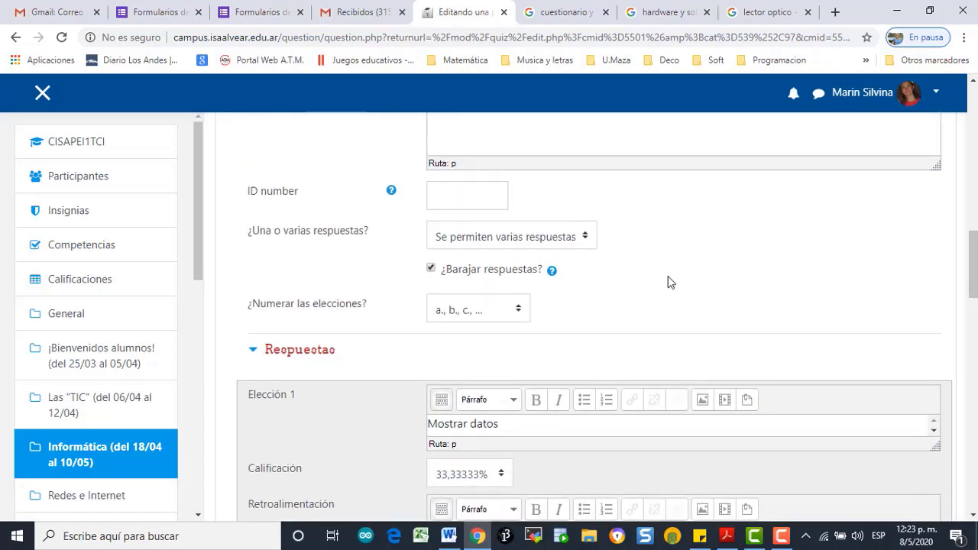
pyautogui.click(553, 273)
pyautogui.moveTo(973, 287); pyautogui.dragTo(974, 406)
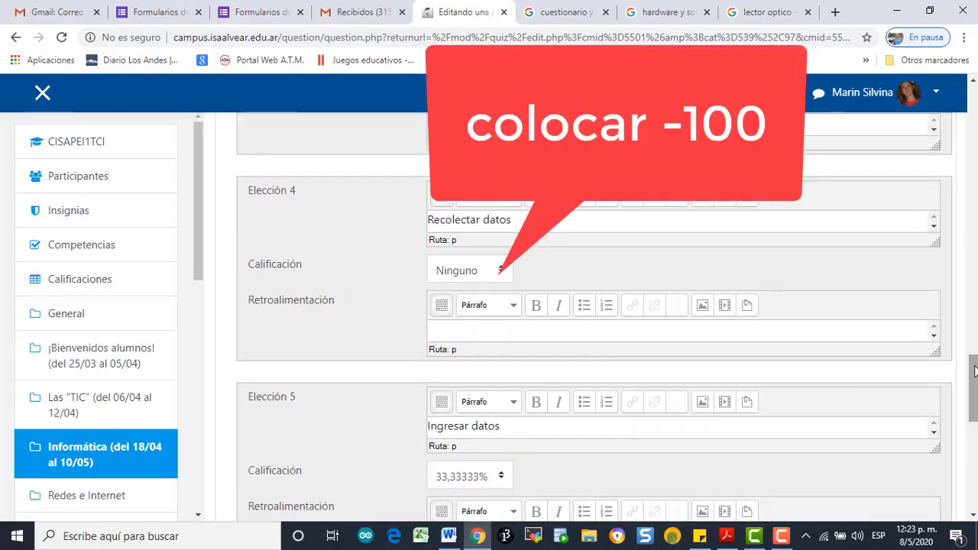
pyautogui.moveTo(974, 368); pyautogui.dragTo(975, 436)
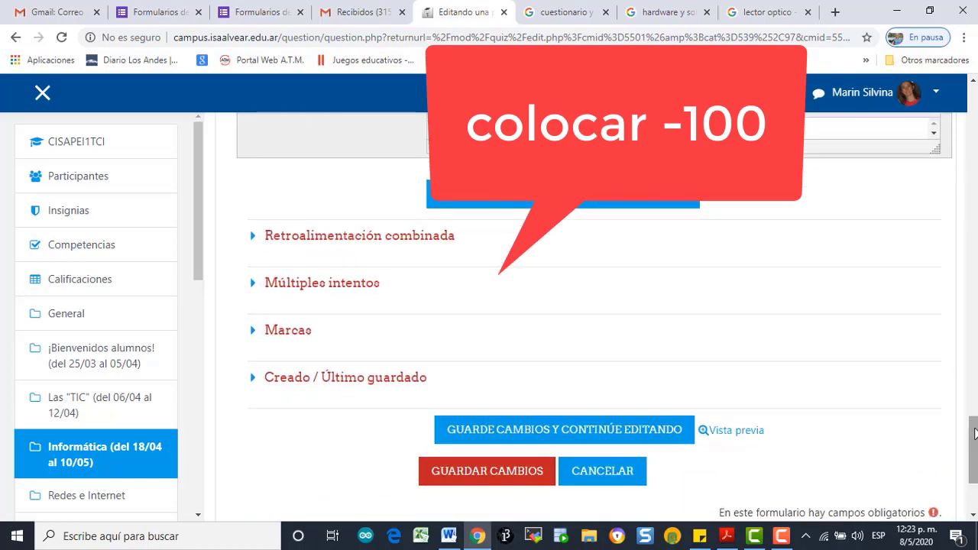
# Step: Preview question 2, close the preview, and leave the question editor without saving changes
pyautogui.click(730, 431)
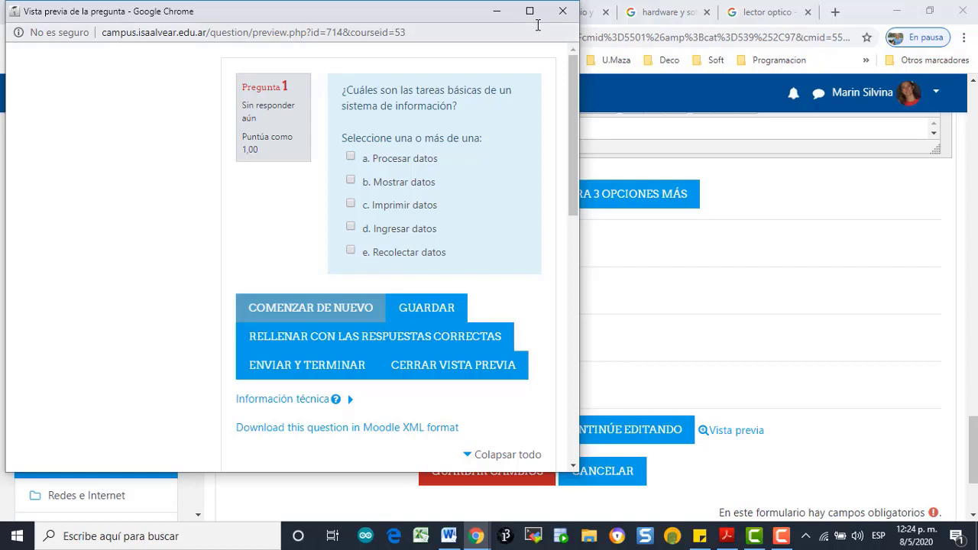
pyautogui.click(563, 12)
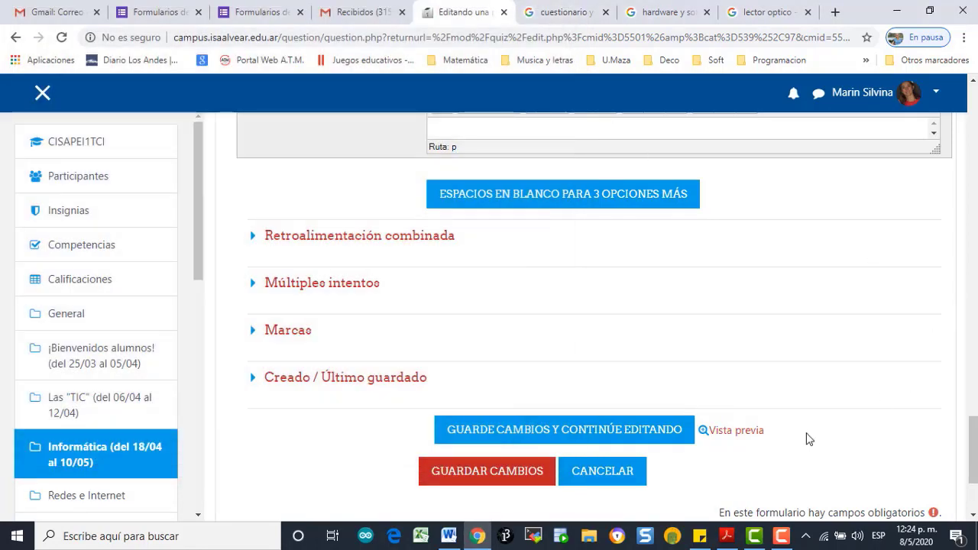
pyautogui.click(616, 471)
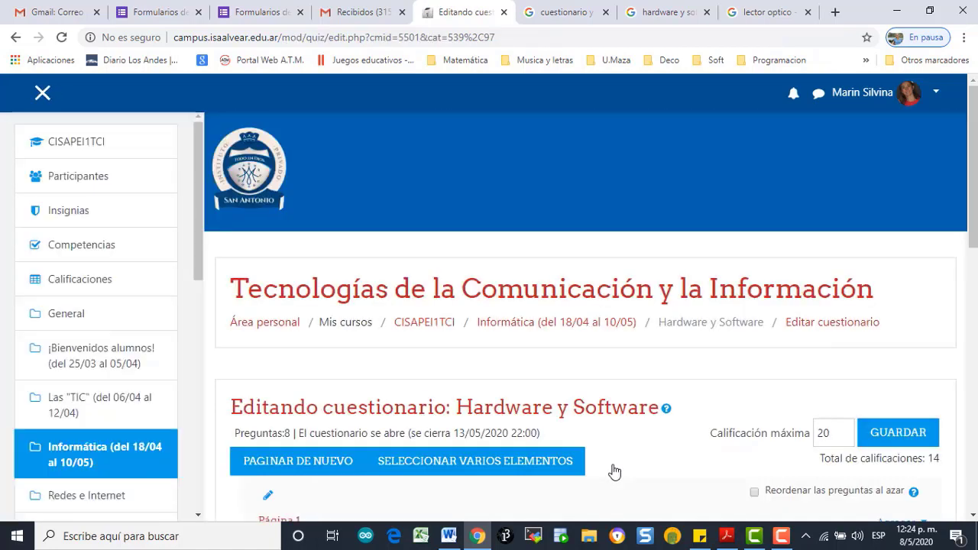
# Step: Open matching question 5 about types of software, preview it, and view the answer choices for "Software del Sistema/Bajo nivel"
pyautogui.scroll(-5, 975, 147)
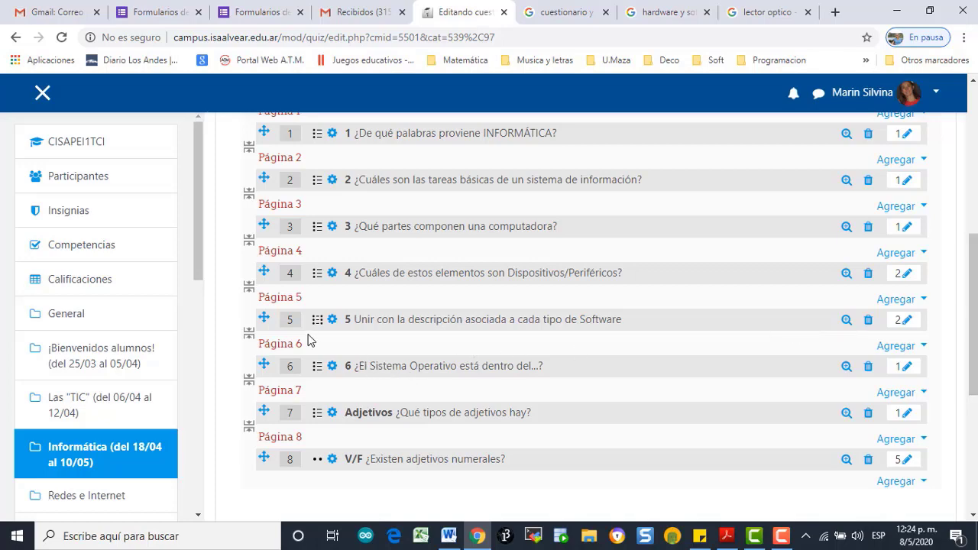
pyautogui.click(318, 324)
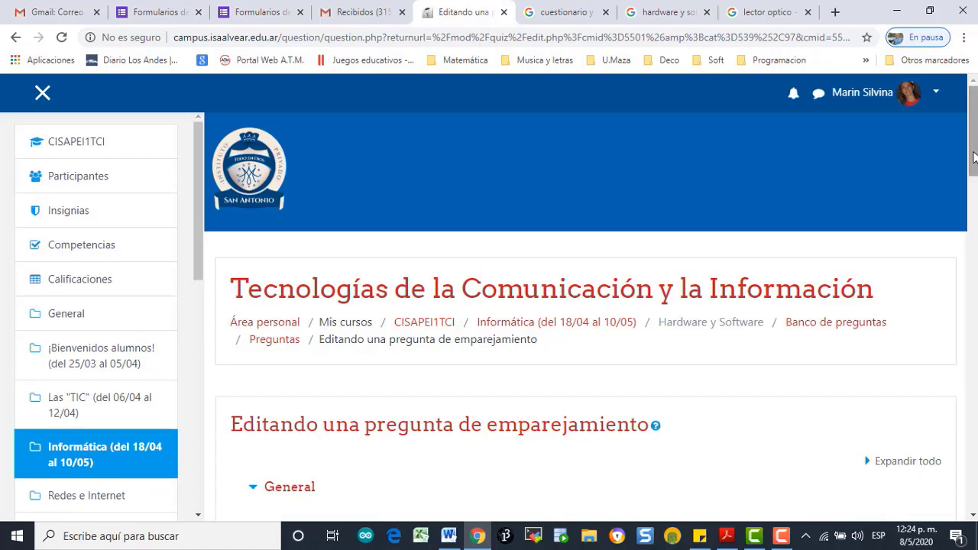
pyautogui.click(975, 336)
pyautogui.click(975, 336)
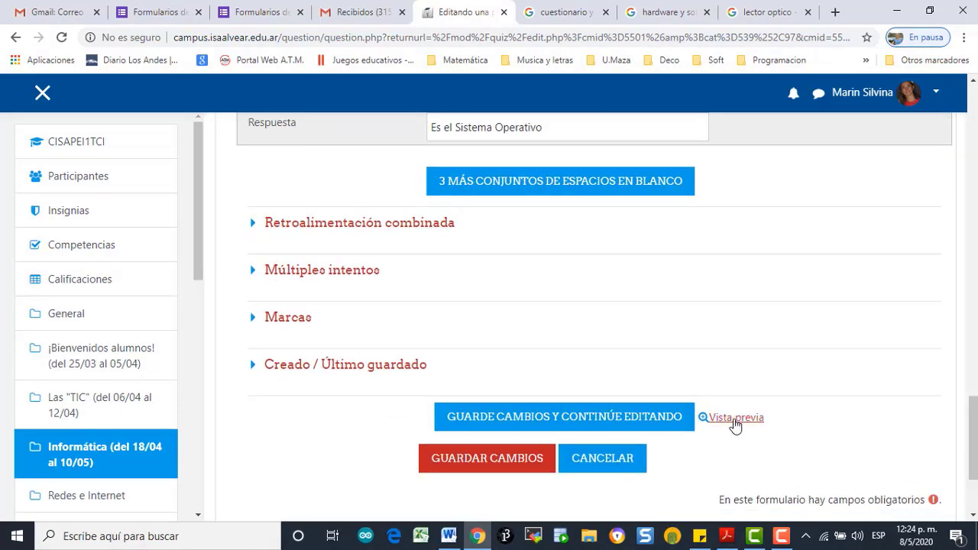
pyautogui.click(735, 420)
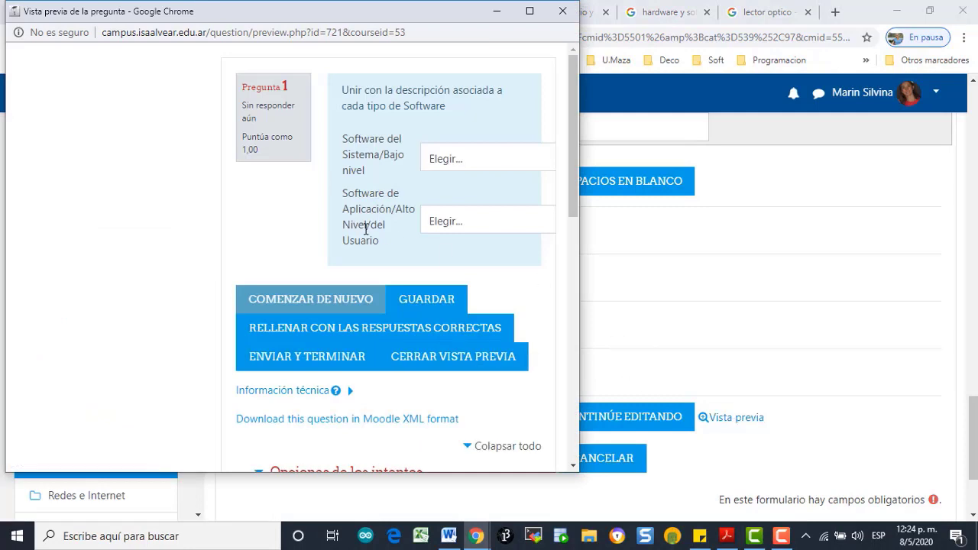
pyautogui.click(441, 163)
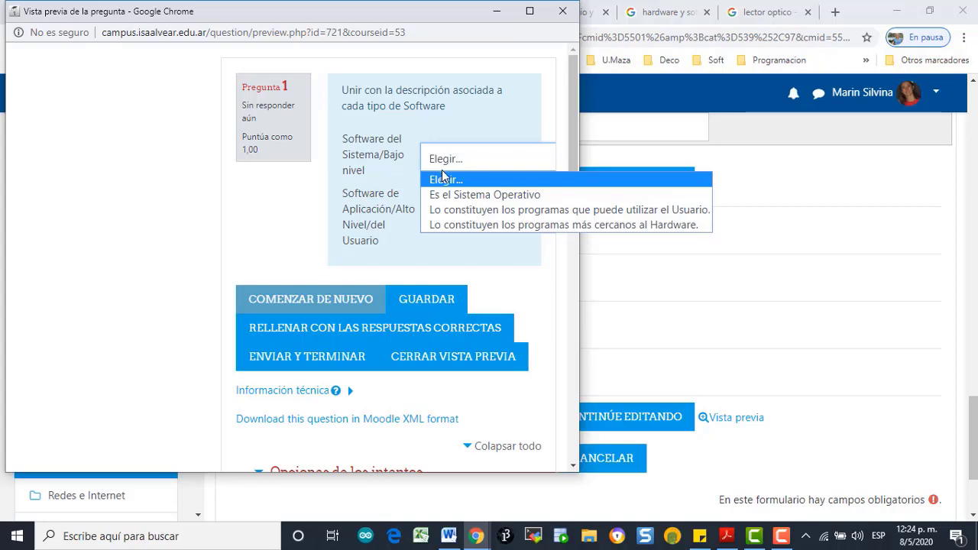
pyautogui.click(562, 11)
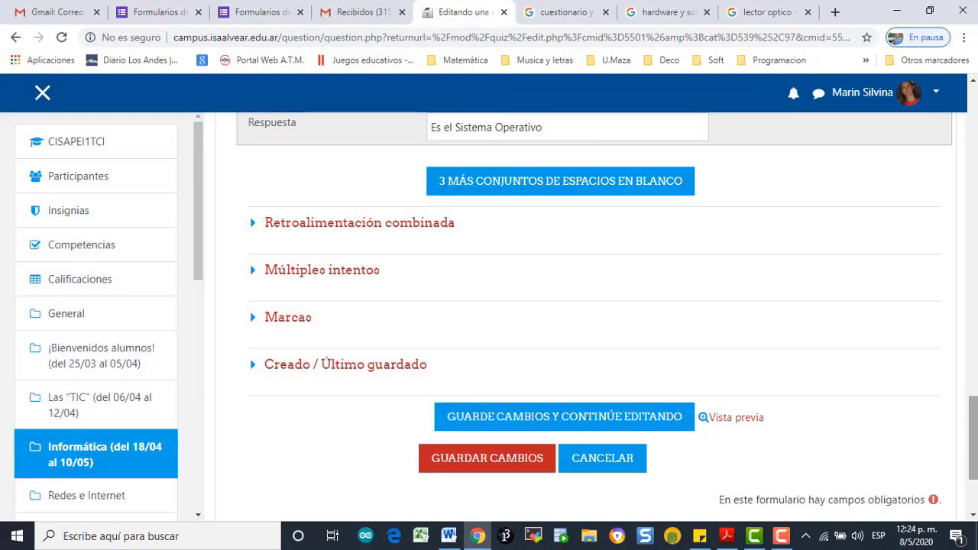
# Step: Examine the matching question's statement, its two question-and-answer pairs, and the extra wrong answer paired with a blank Pregunta 3
pyautogui.moveTo(974, 439); pyautogui.dragTo(953, 207)
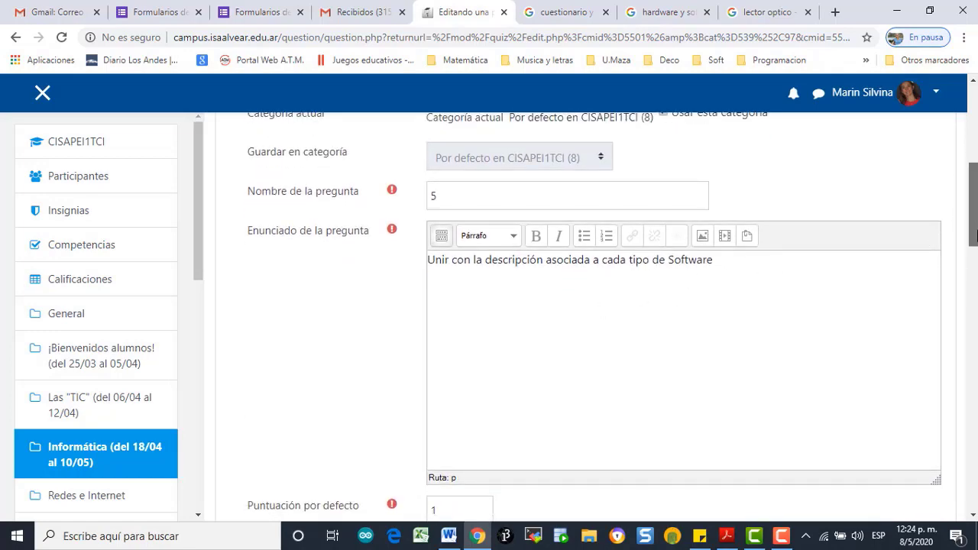
pyautogui.moveTo(972, 225); pyautogui.dragTo(973, 309)
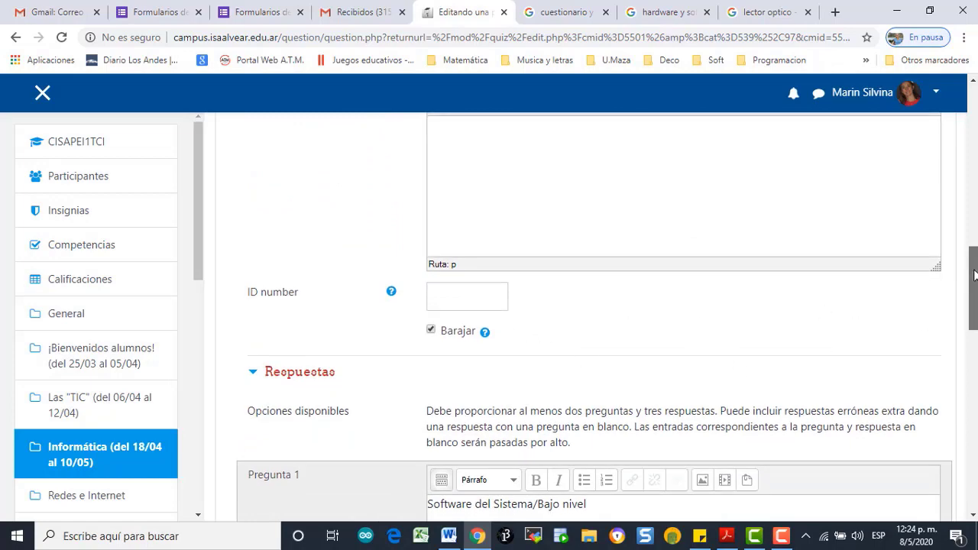
pyautogui.moveTo(972, 275); pyautogui.dragTo(973, 322)
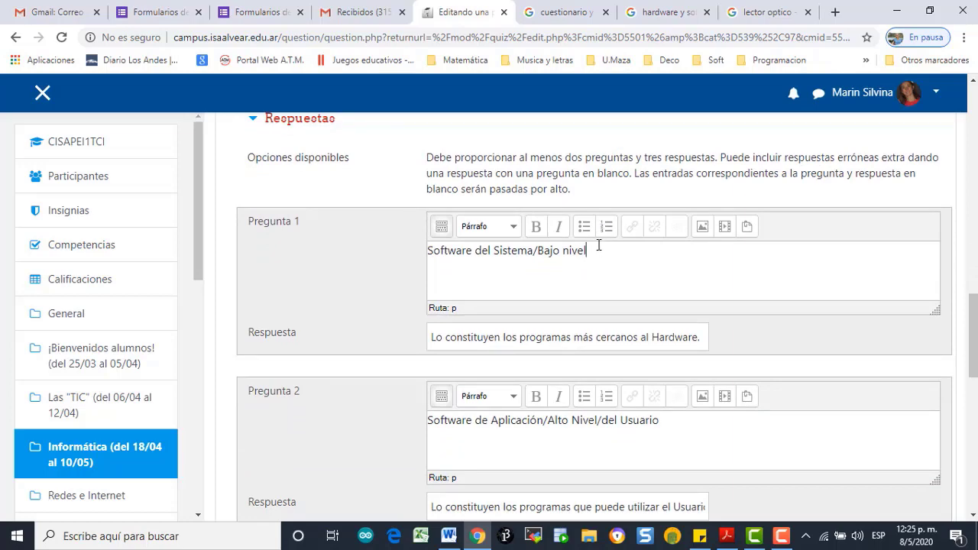
pyautogui.scroll(-1, 973, 337)
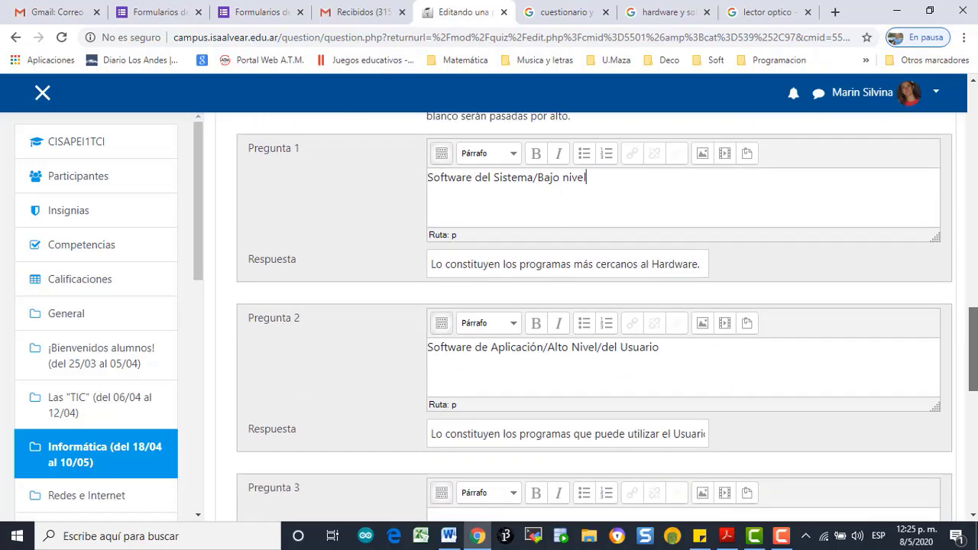
pyautogui.click(582, 264)
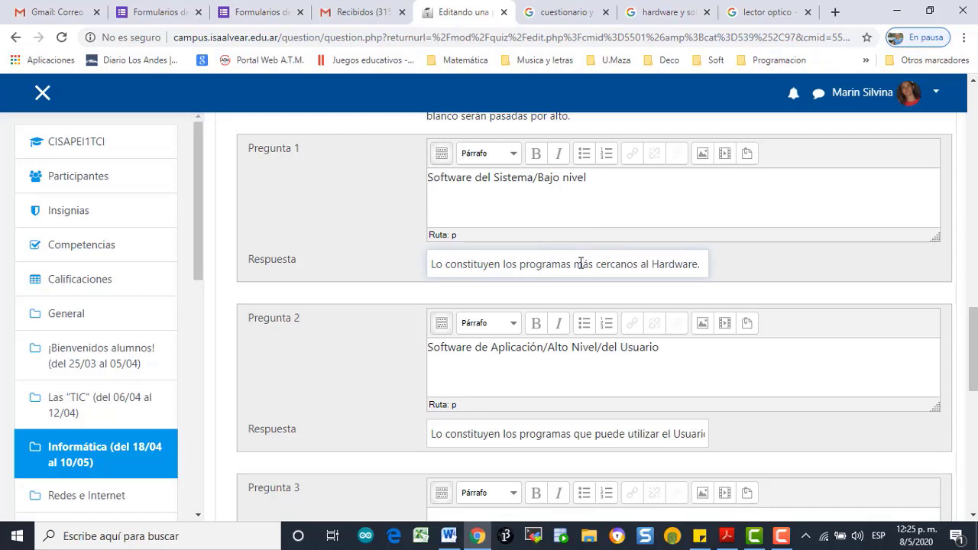
pyautogui.click(563, 199)
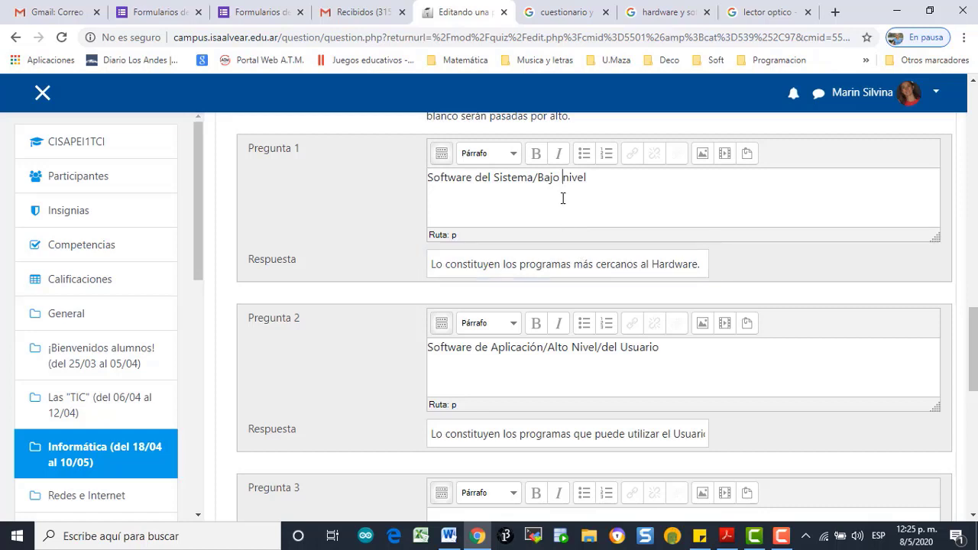
pyautogui.click(572, 264)
pyautogui.click(603, 354)
pyautogui.click(598, 433)
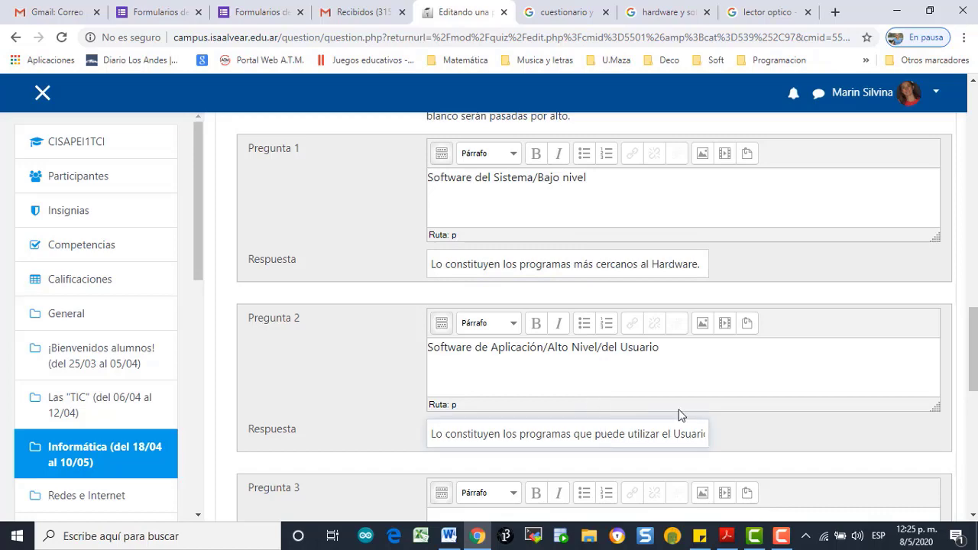
pyautogui.moveTo(975, 378); pyautogui.dragTo(975, 420)
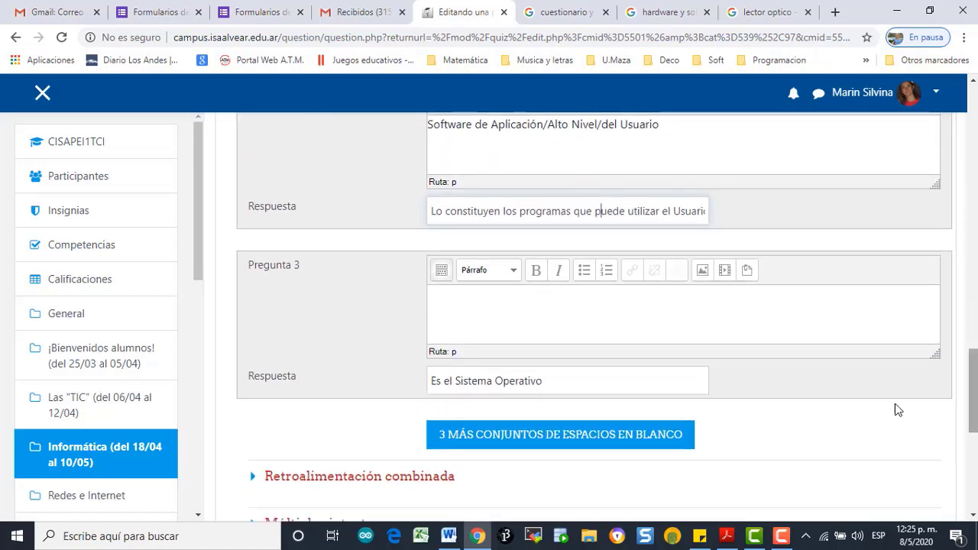
pyautogui.click(447, 295)
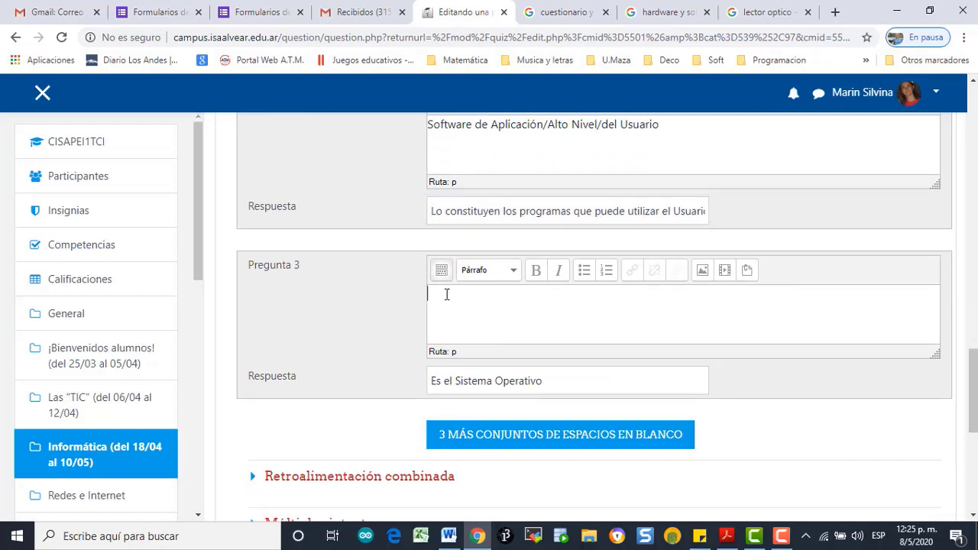
pyautogui.click(578, 383)
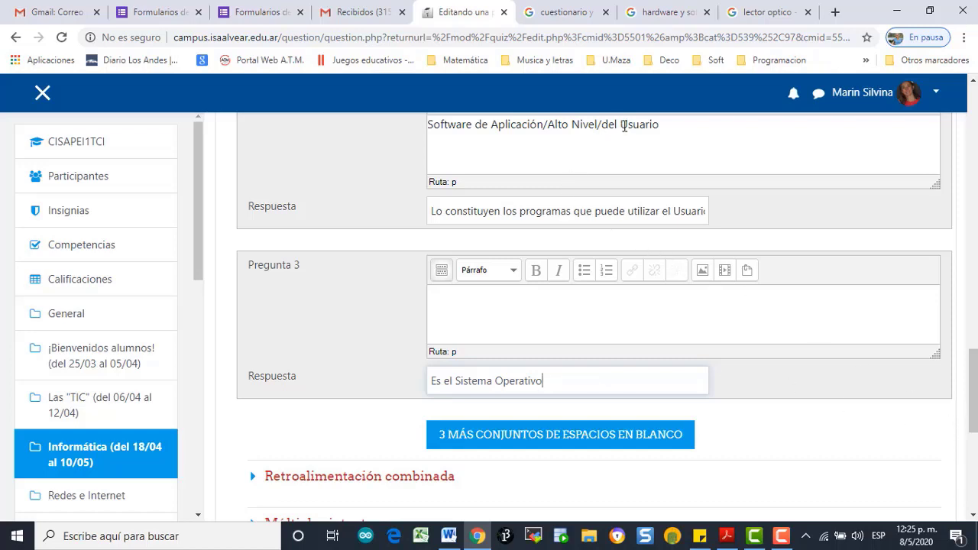
pyautogui.click(630, 211)
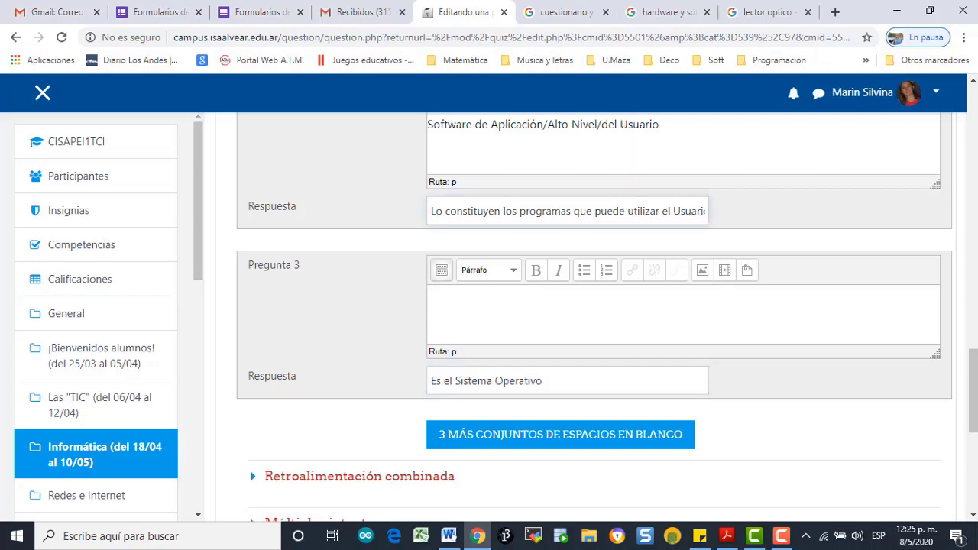
# Step: Preview matching question 5, pairing application software with the programs the user can use and system software with the programs closest to the hardware
pyautogui.moveTo(972, 386); pyautogui.dragTo(972, 458)
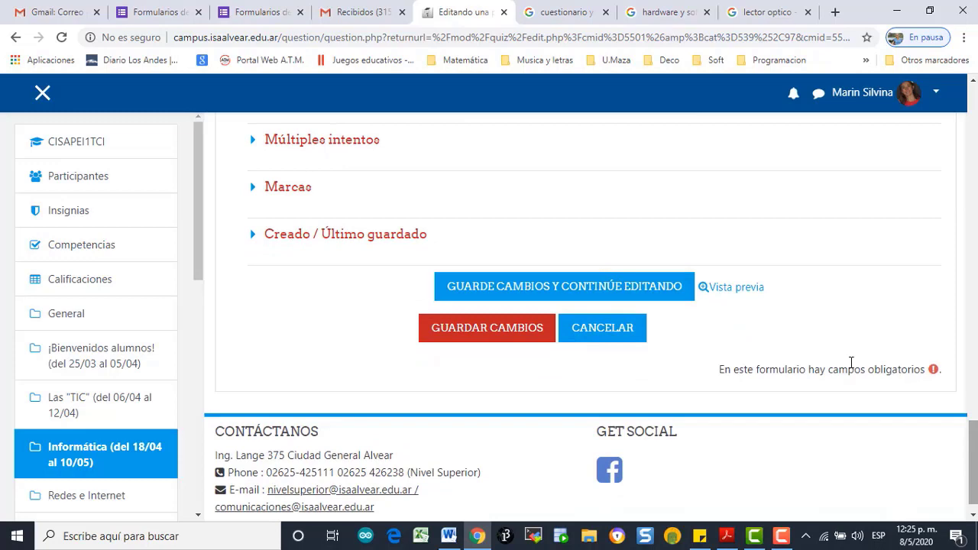
pyautogui.click(756, 291)
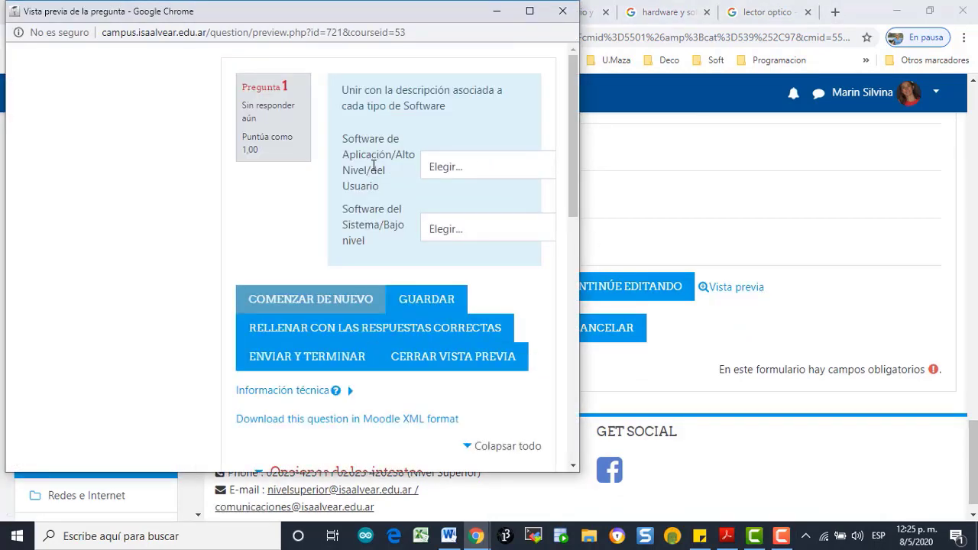
pyautogui.click(464, 173)
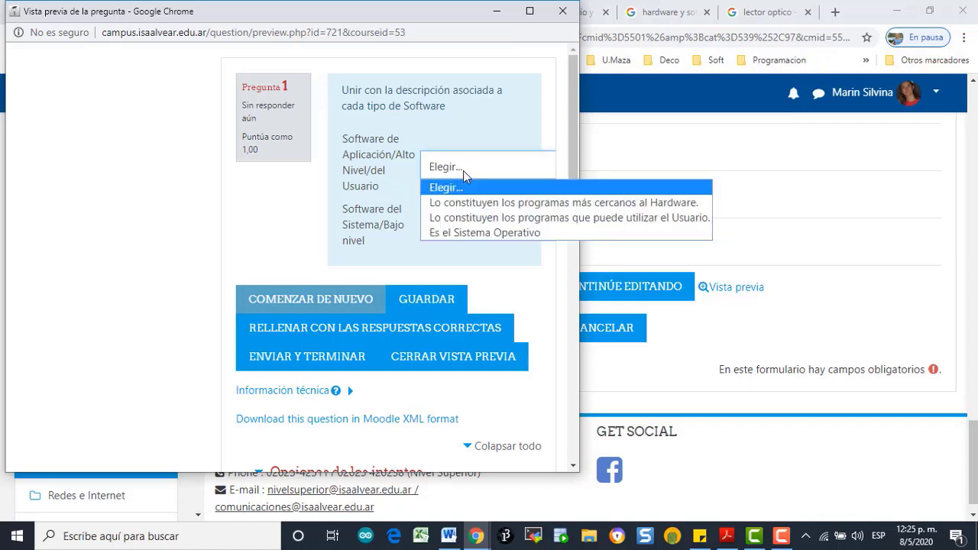
pyautogui.click(466, 216)
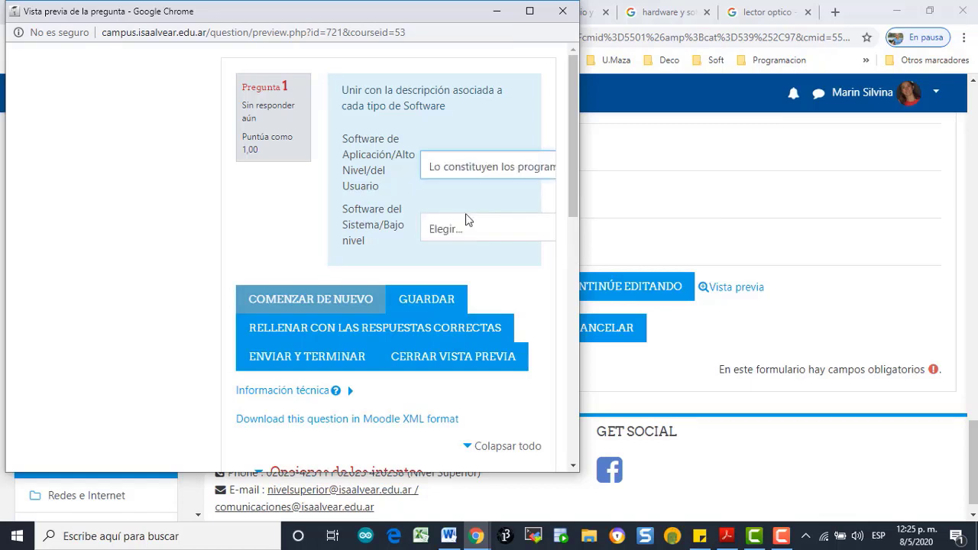
pyautogui.click(474, 230)
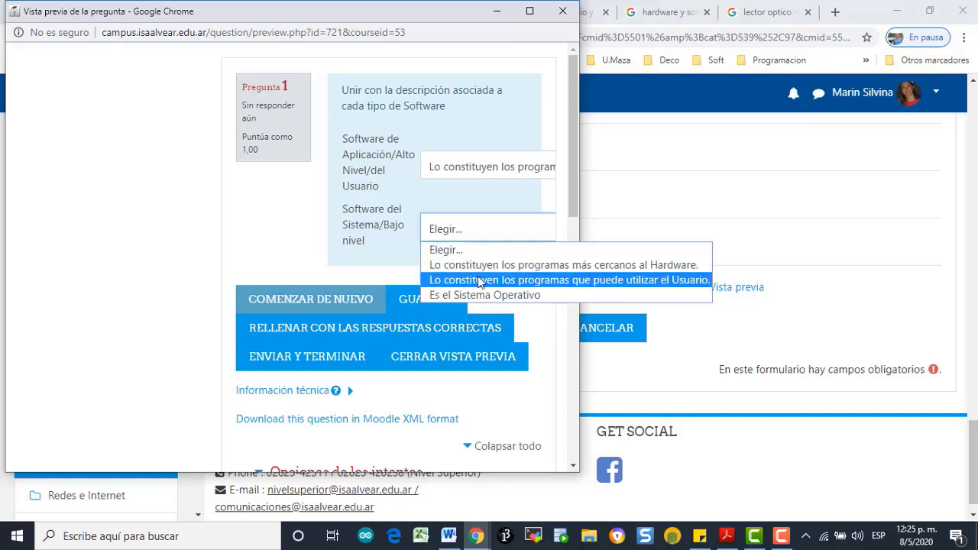
pyautogui.click(475, 265)
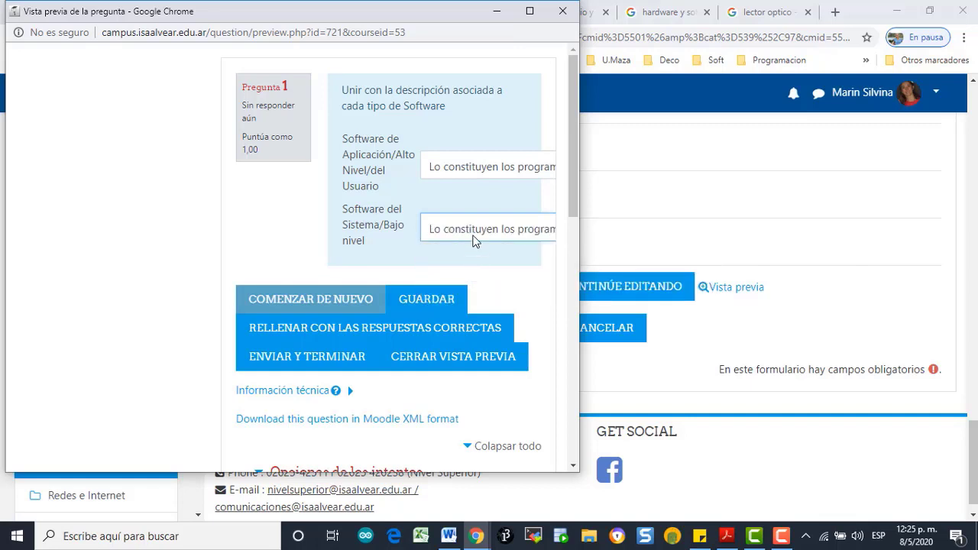
# Step: Switch the preview answer for system software to "Es el Sistema Operativo", close the preview, and leave the question editor without saving
pyautogui.click(474, 235)
pyautogui.click(469, 297)
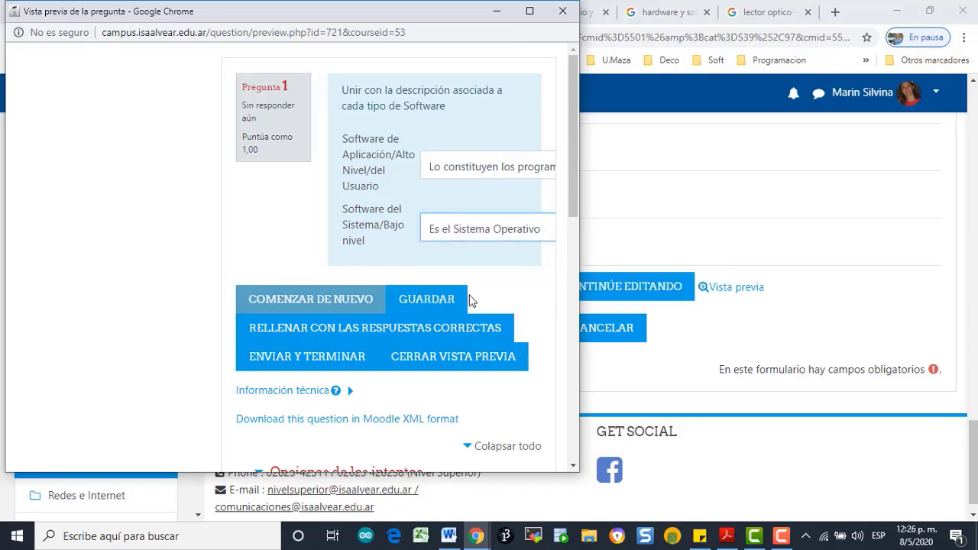
pyautogui.click(563, 14)
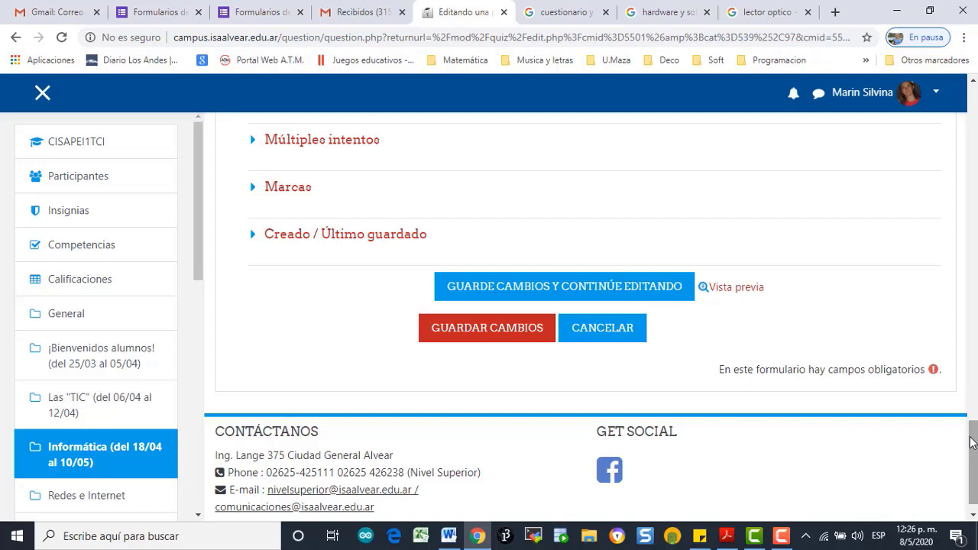
pyautogui.click(612, 340)
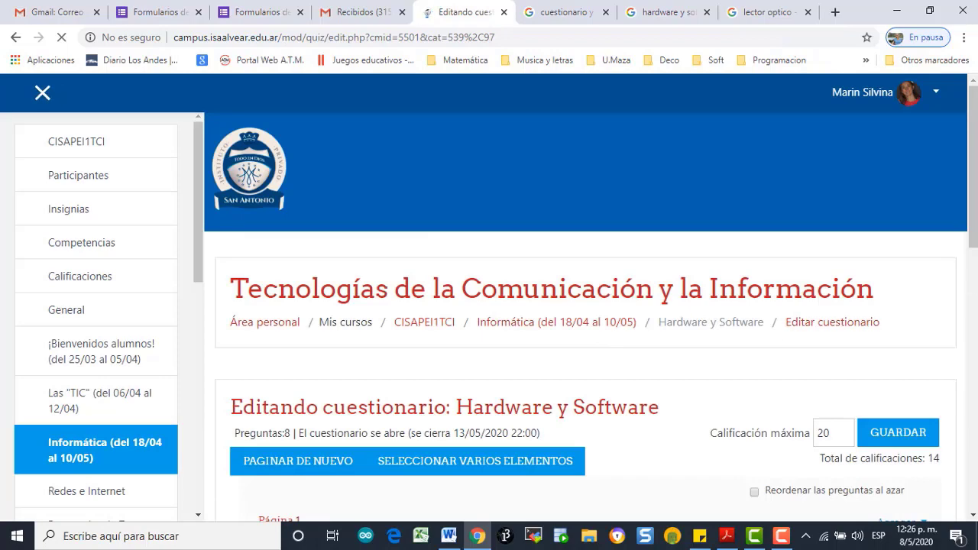
# Step: Set the maximum grade of the Hardware y Software quiz to 8
pyautogui.scroll(-3, 833, 215)
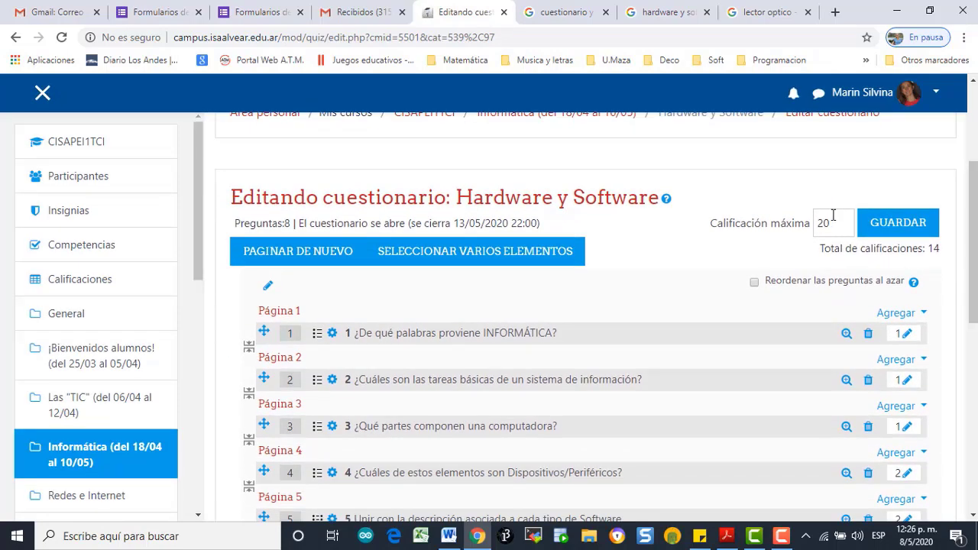
pyautogui.moveTo(838, 225); pyautogui.dragTo(815, 228)
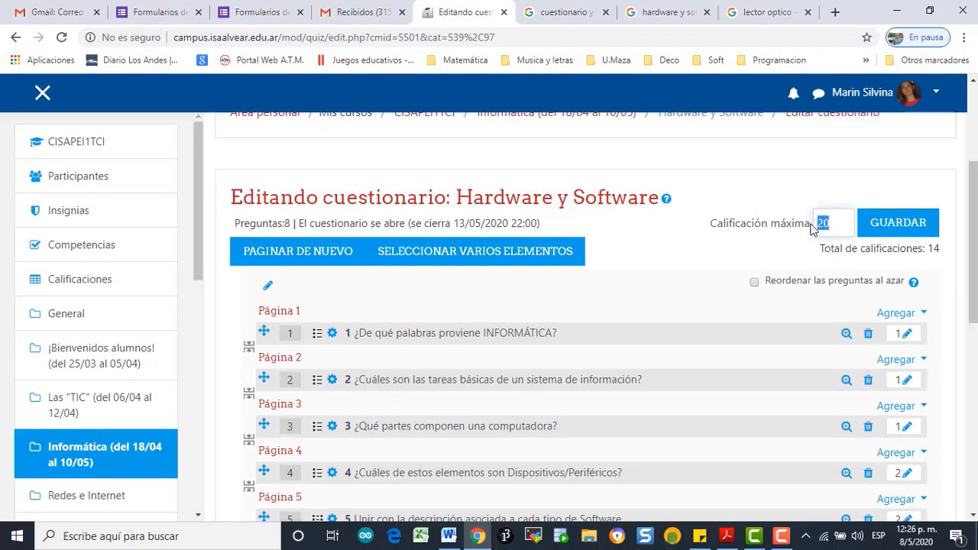
pyautogui.write('8')
# Step: Delete the multiple-choice question about types of adjectives and the true/false question about numeral adjectives from the quiz
pyautogui.scroll(-3, 975, 252)
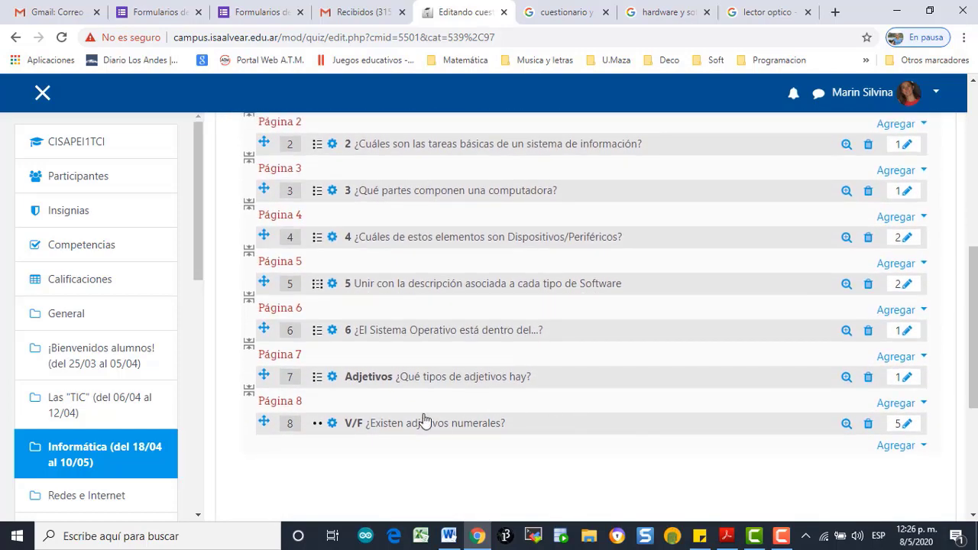
pyautogui.click(869, 379)
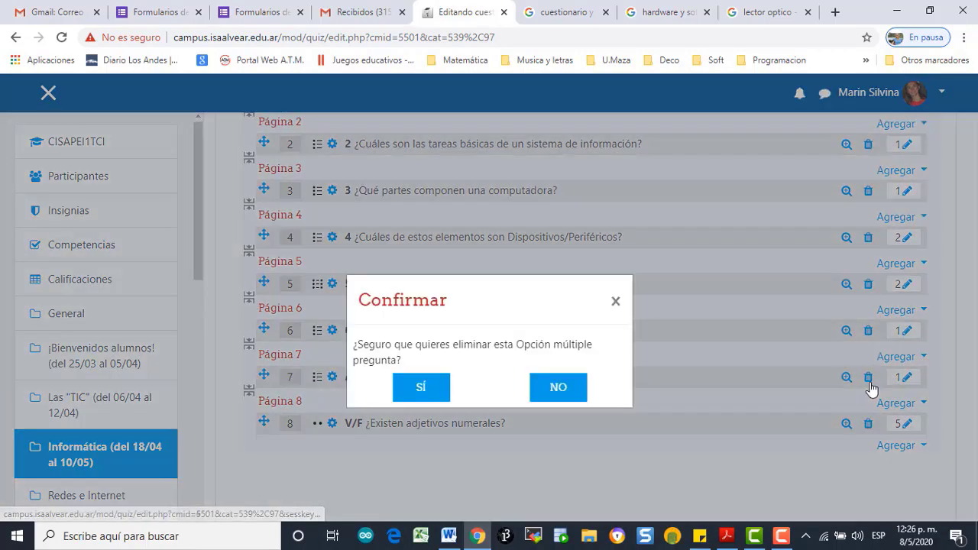
pyautogui.click(424, 402)
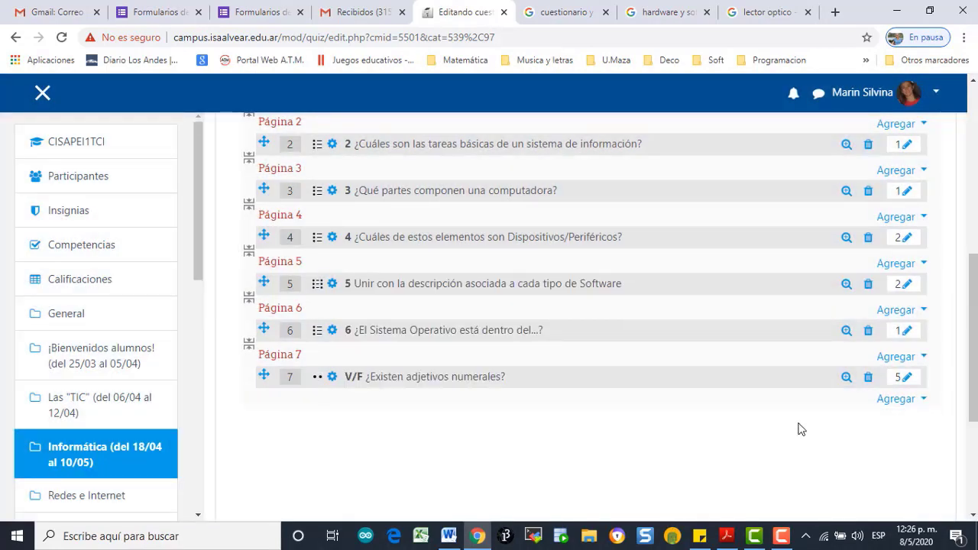
pyautogui.click(868, 379)
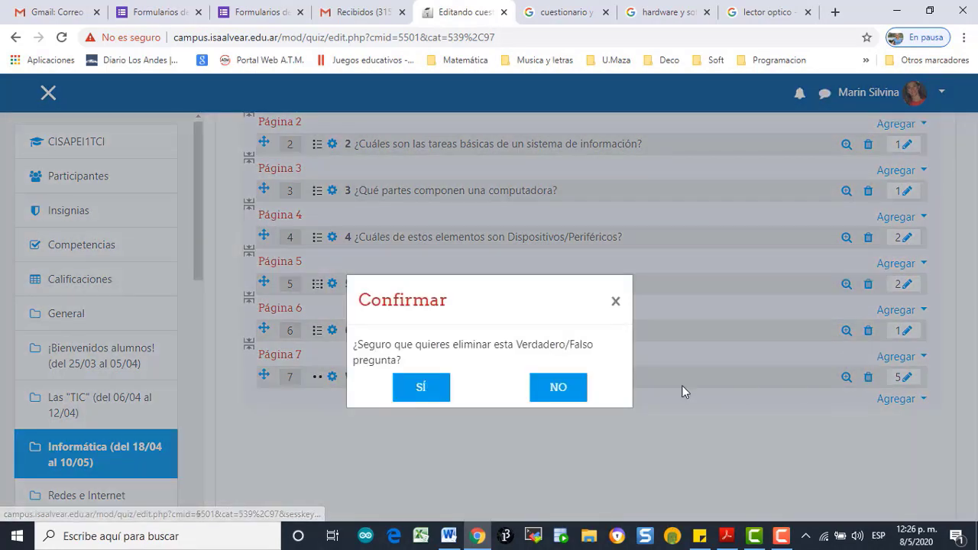
pyautogui.click(426, 401)
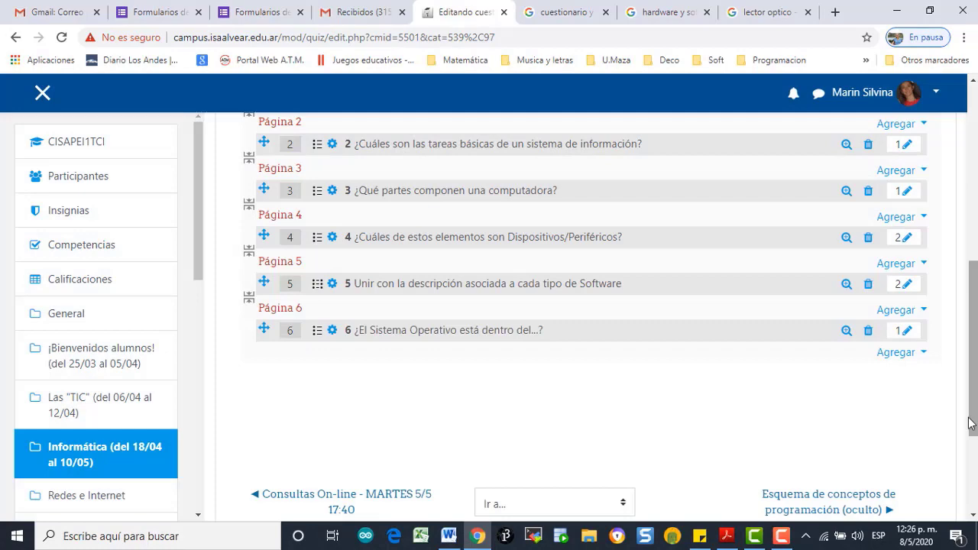
# Step: Save the quiz's maximum grade and look over the remaining question list
pyautogui.moveTo(976, 423); pyautogui.dragTo(975, 359)
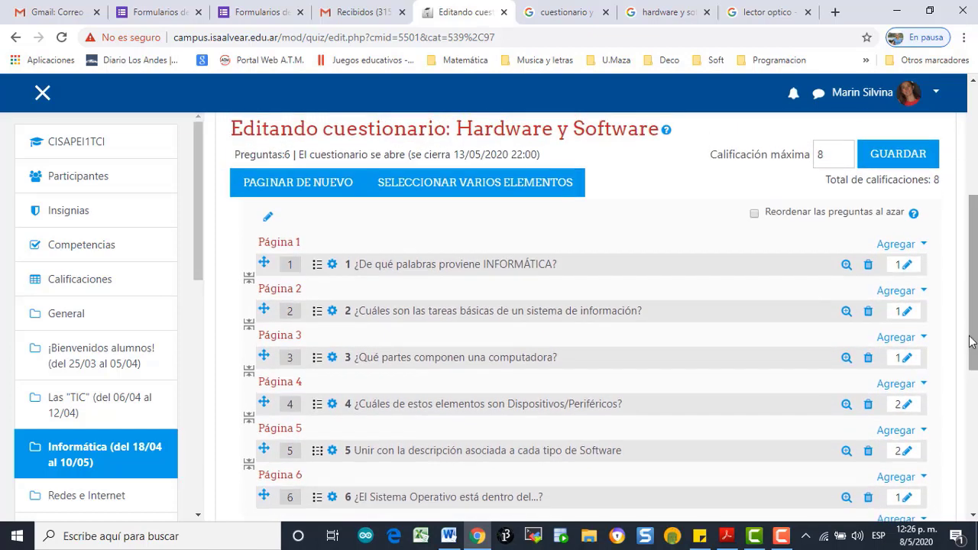
pyautogui.click(902, 157)
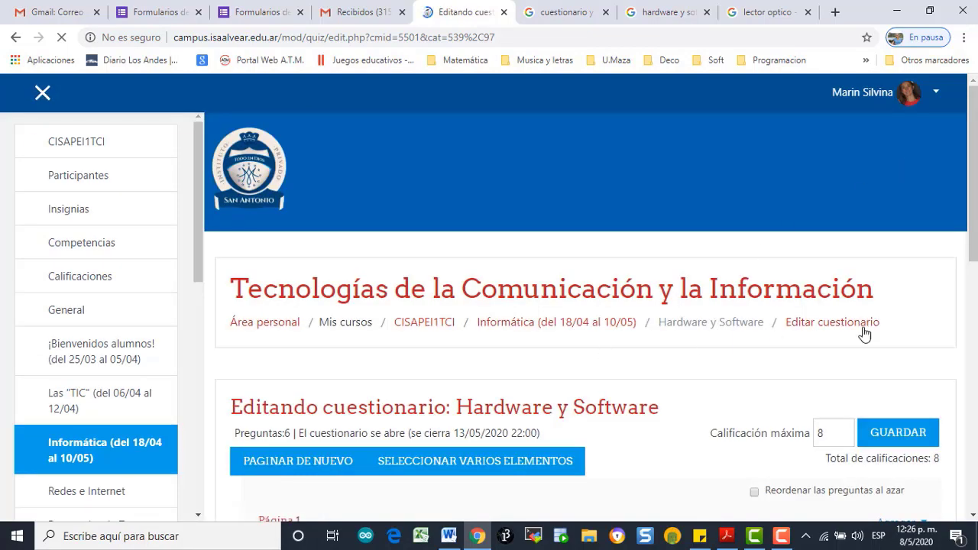
pyautogui.moveTo(976, 214); pyautogui.dragTo(975, 412)
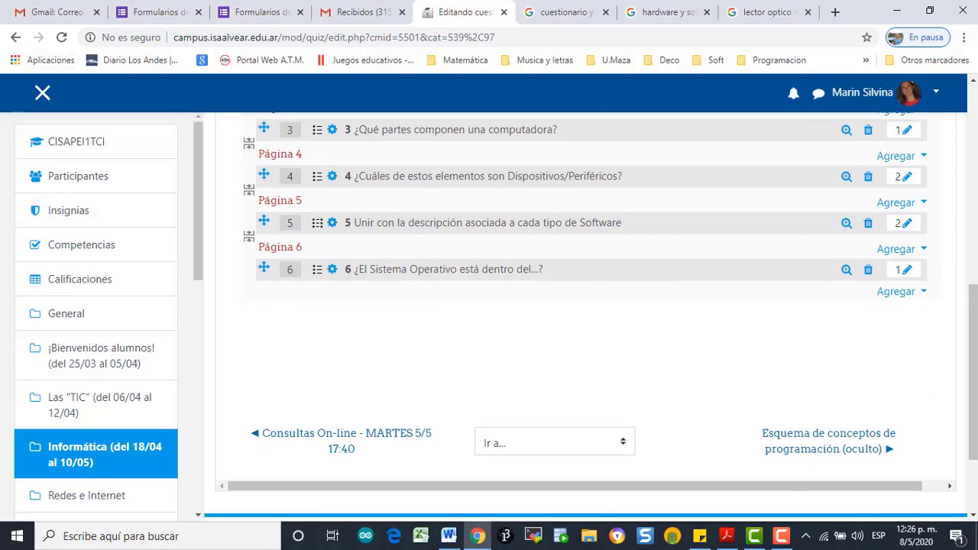
pyautogui.moveTo(974, 298); pyautogui.dragTo(976, 124)
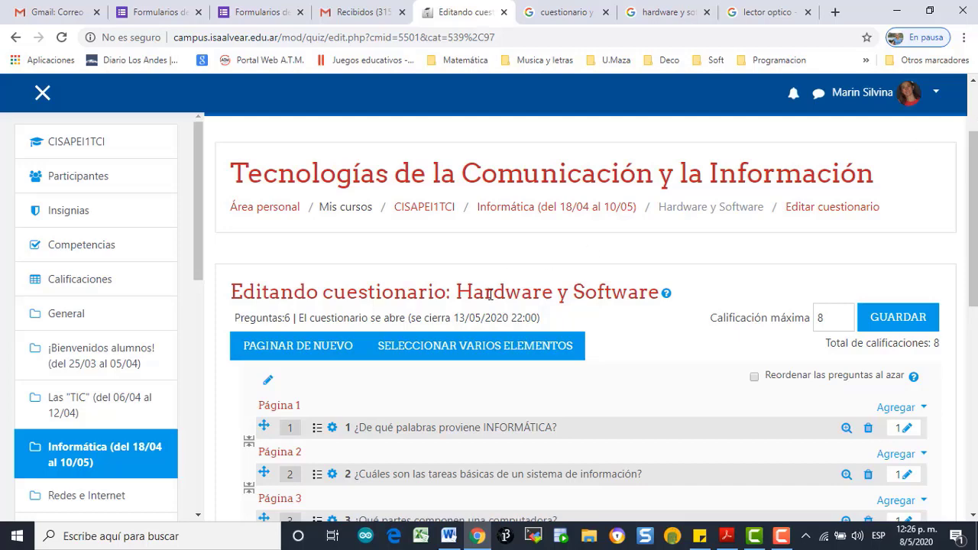
# Step: Open the Hardware y Software quiz from the Informática (del 18/04 al 10/05) section and start a preview attempt
pyautogui.click(150, 472)
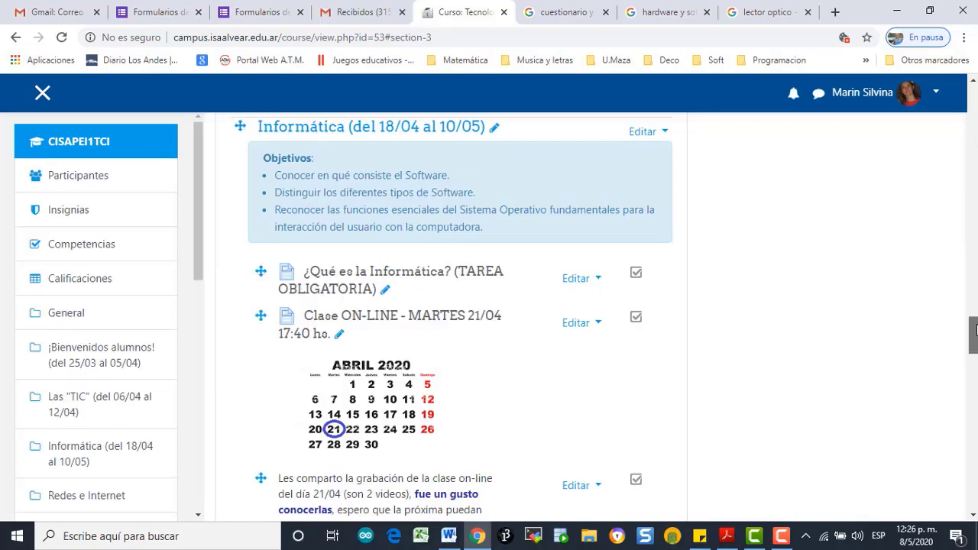
pyautogui.moveTo(974, 334); pyautogui.dragTo(975, 432)
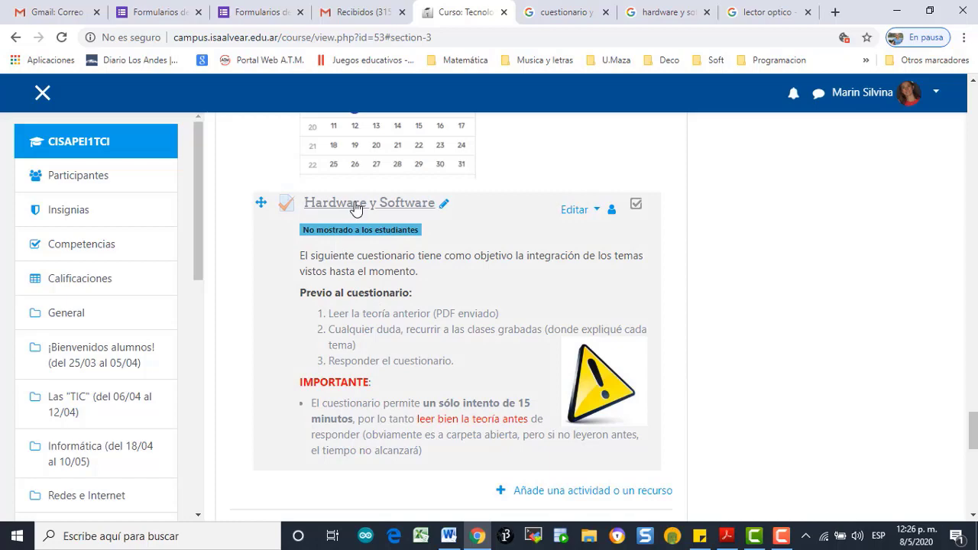
pyautogui.click(356, 204)
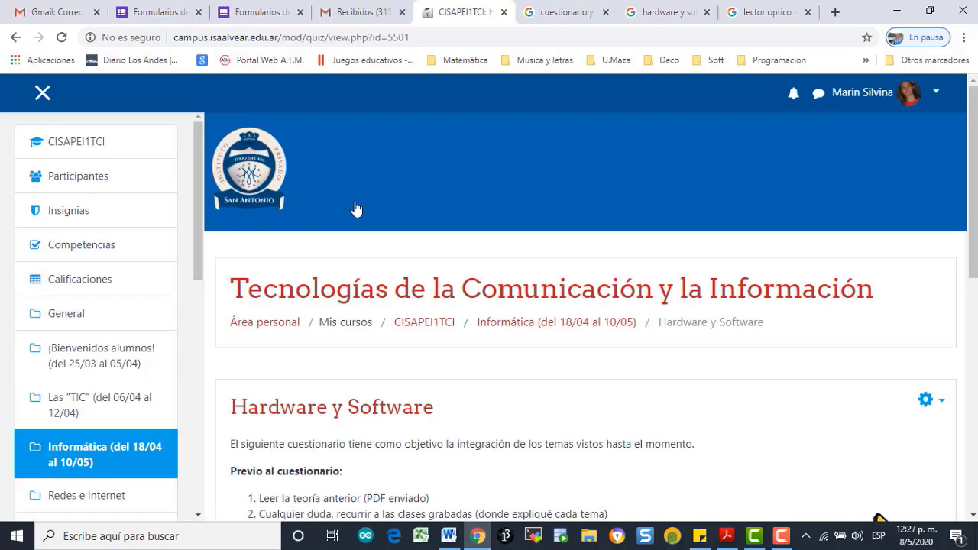
pyautogui.moveTo(973, 141); pyautogui.dragTo(972, 290)
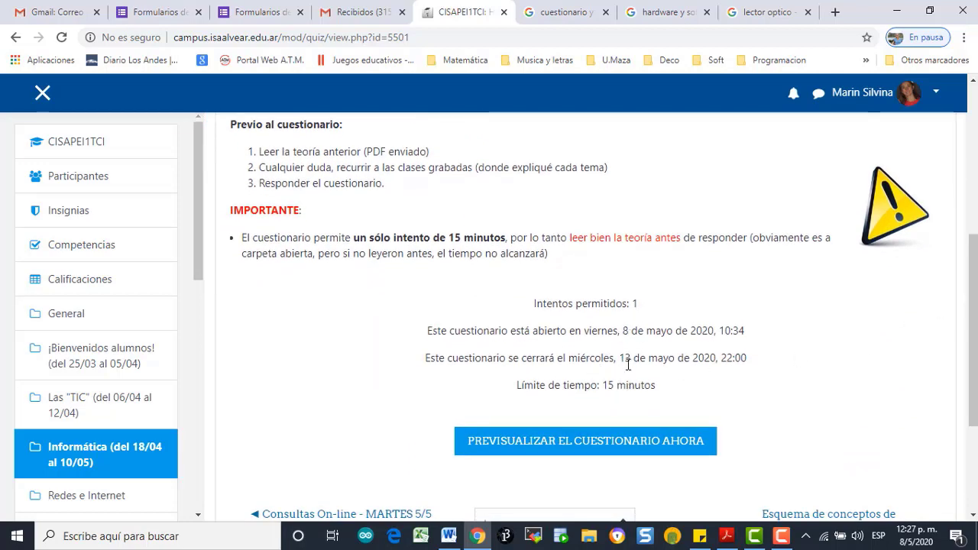
pyautogui.click(617, 453)
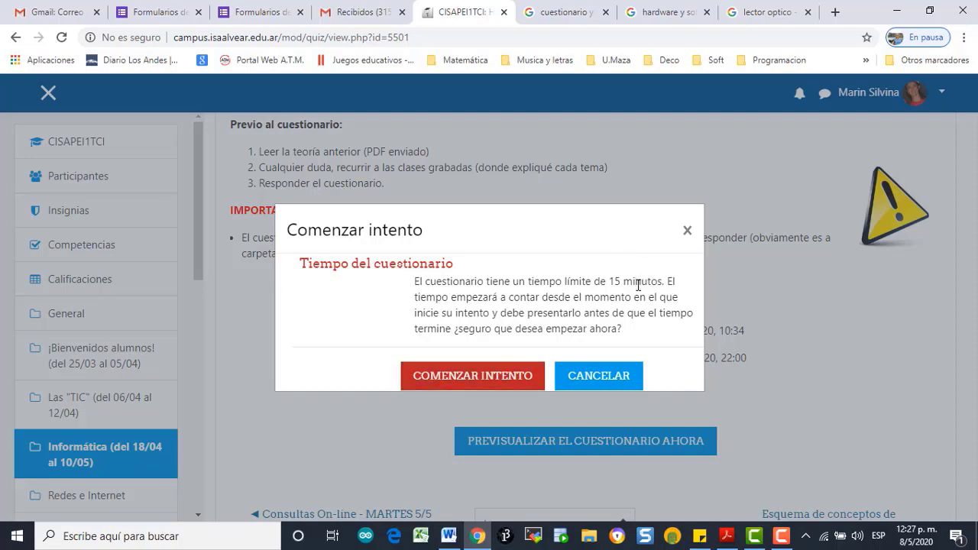
pyautogui.click(515, 378)
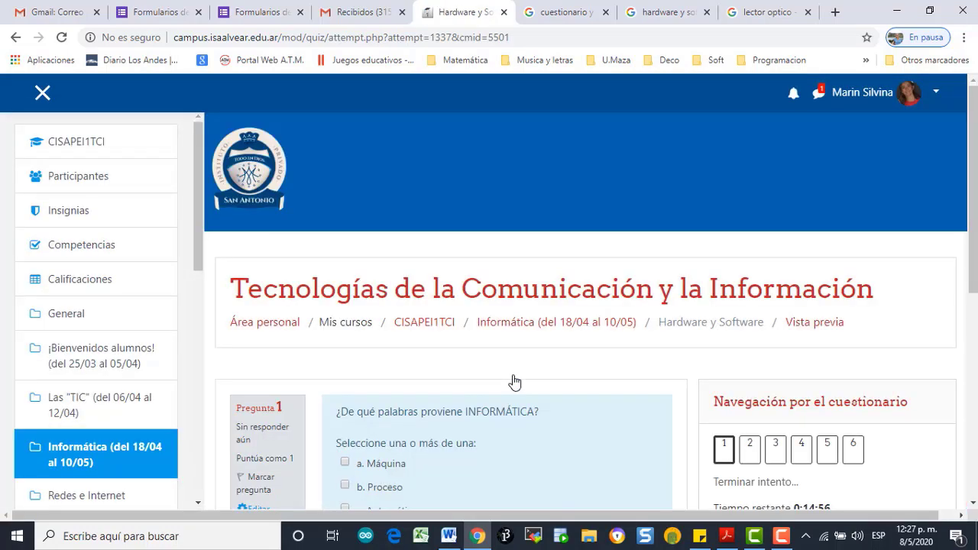
# Step: Jump to question 5 in the preview attempt and return to question 1
pyautogui.moveTo(973, 200); pyautogui.dragTo(973, 279)
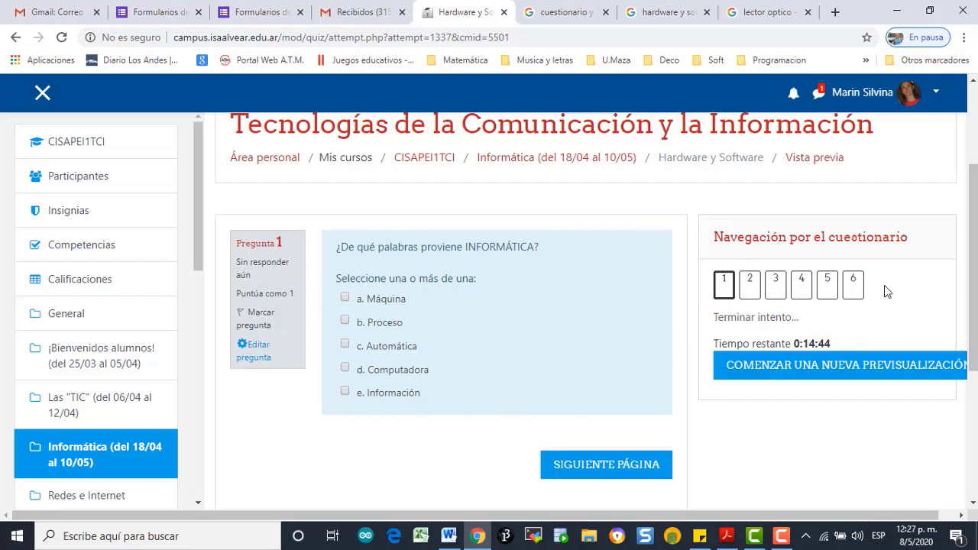
pyautogui.click(827, 286)
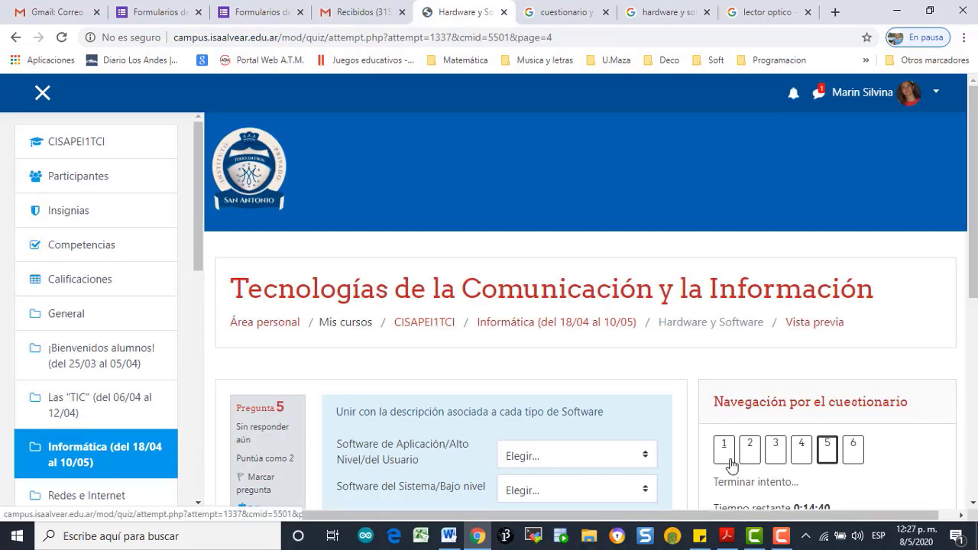
pyautogui.click(725, 457)
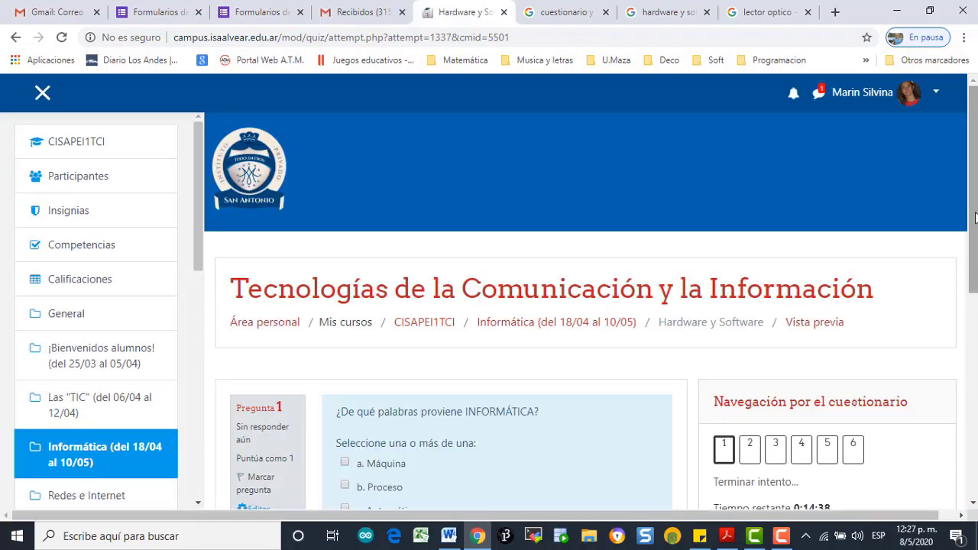
# Step: Answer question 1 on the origin of INFORMÁTICA with "Automática" and "Información", and continue to question 2
pyautogui.scroll(-2, 975, 225)
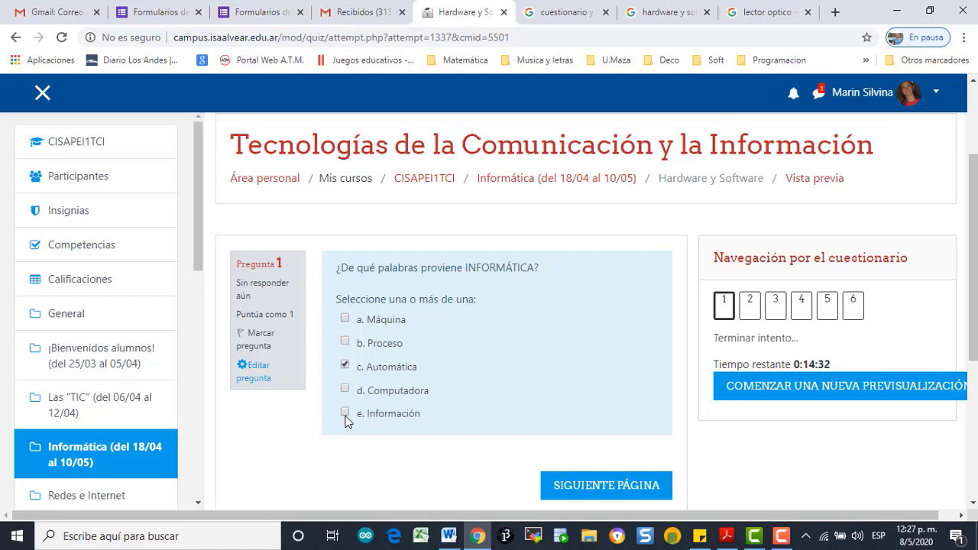
pyautogui.click(588, 489)
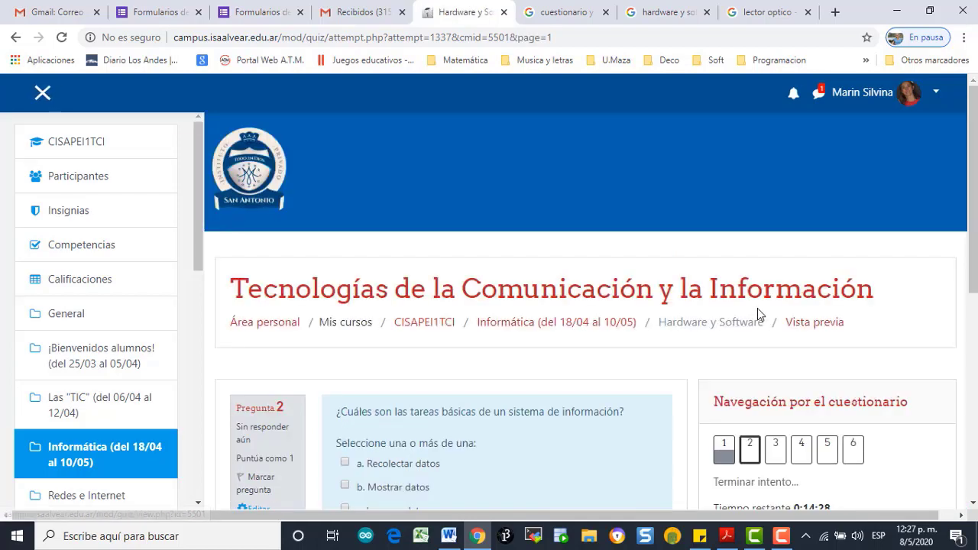
pyautogui.scroll(-3, 975, 176)
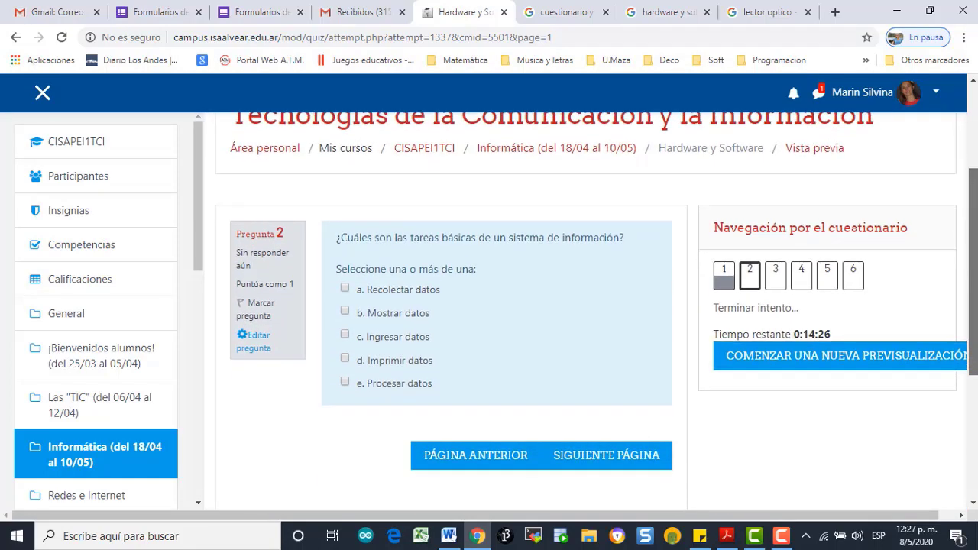
# Step: Go back to question 1 to check its saved answer, and reopen question 2
pyautogui.click(483, 425)
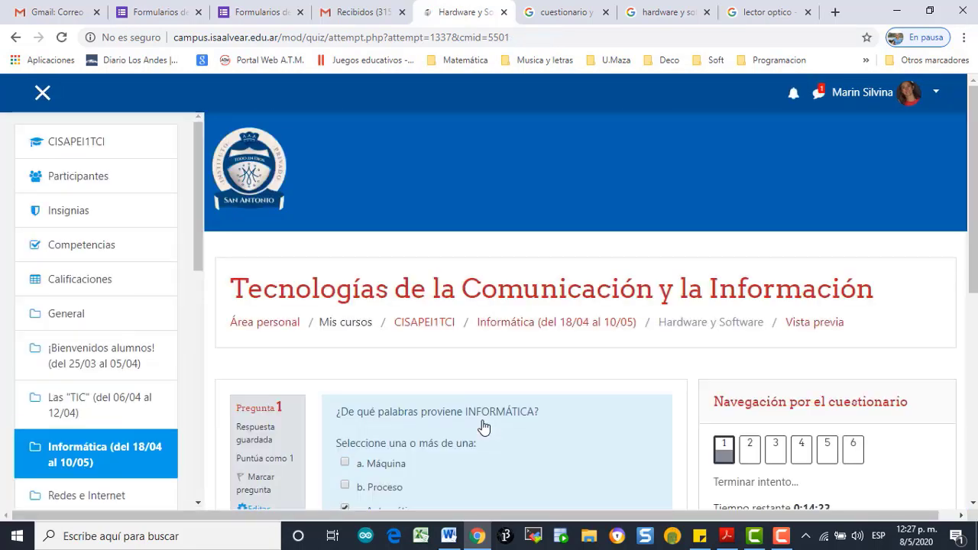
pyautogui.scroll(-2, 252, 344)
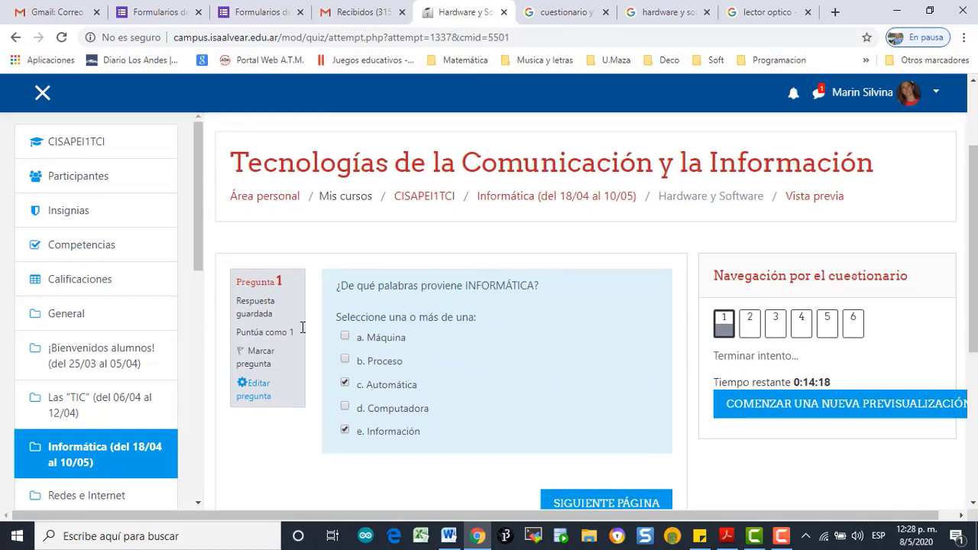
pyautogui.click(750, 327)
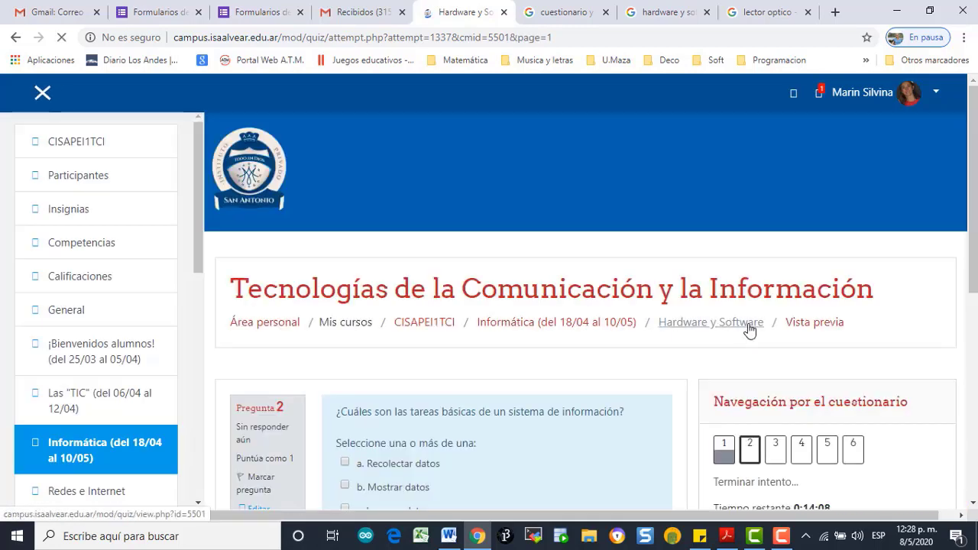
# Step: Answer question 2 on the basic tasks of an information system with "Mostrar datos" and "Procesar datos", and continue to question 3
pyautogui.moveTo(974, 284); pyautogui.dragTo(974, 367)
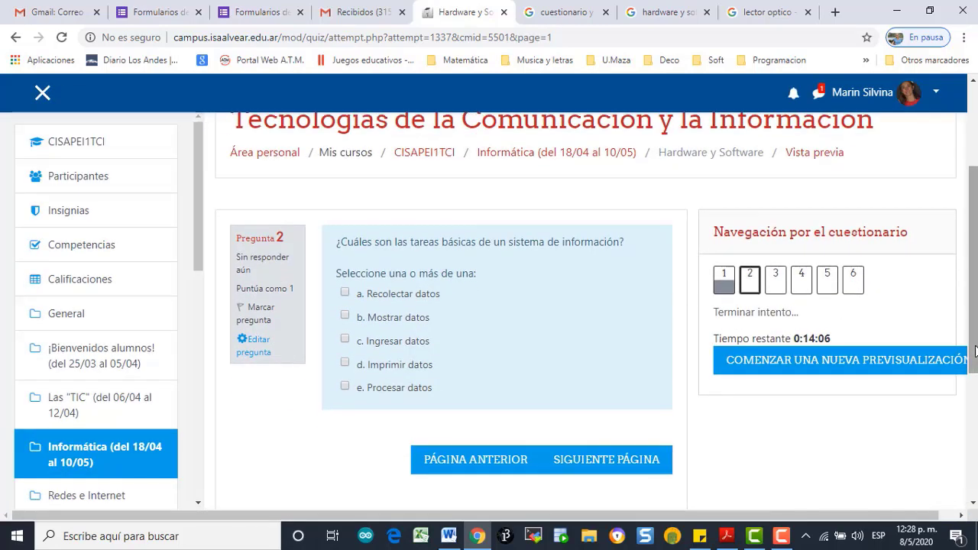
pyautogui.click(373, 319)
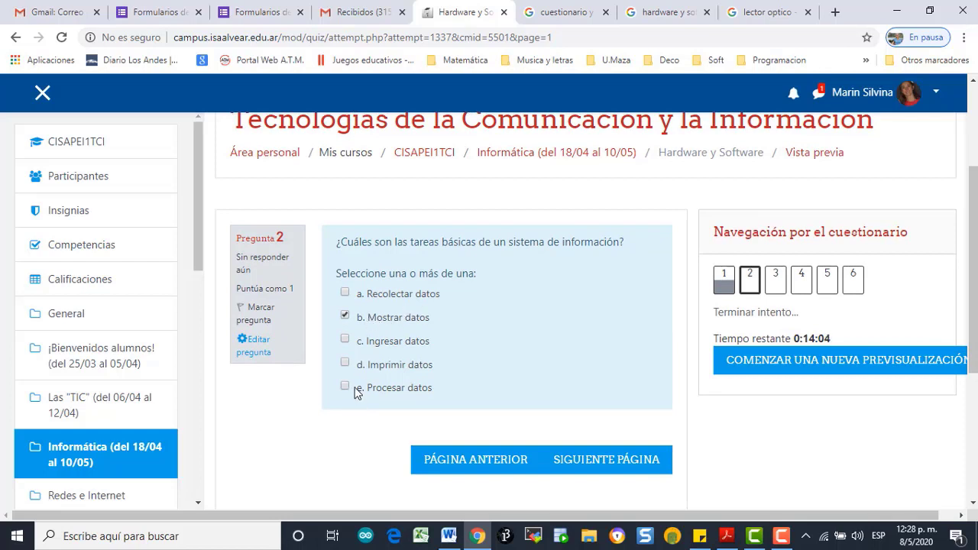
pyautogui.click(346, 390)
pyautogui.click(649, 463)
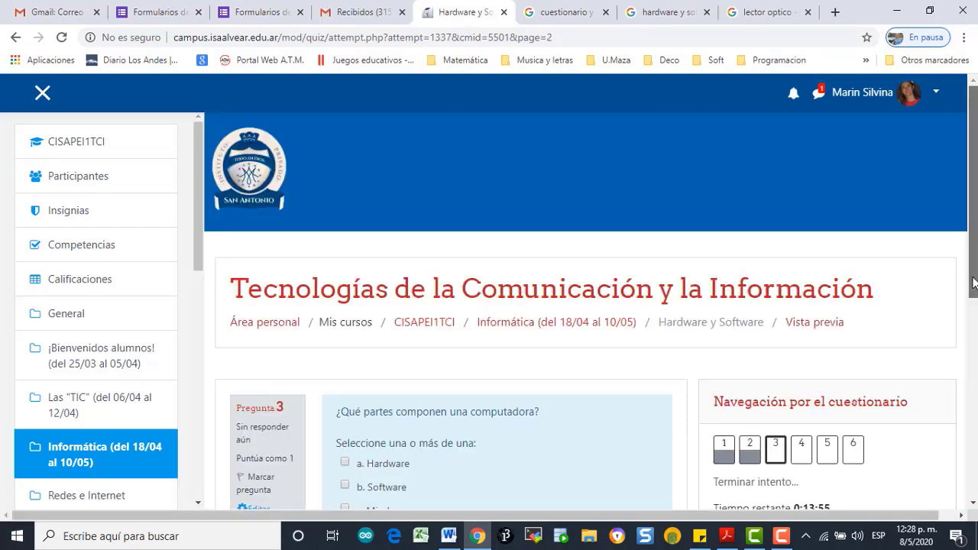
# Step: Answer question 3 on the parts of a computer with "Hardware", "Software" and "Mindware", and continue to question 4
pyautogui.scroll(-1, 405, 413)
pyautogui.click(346, 412)
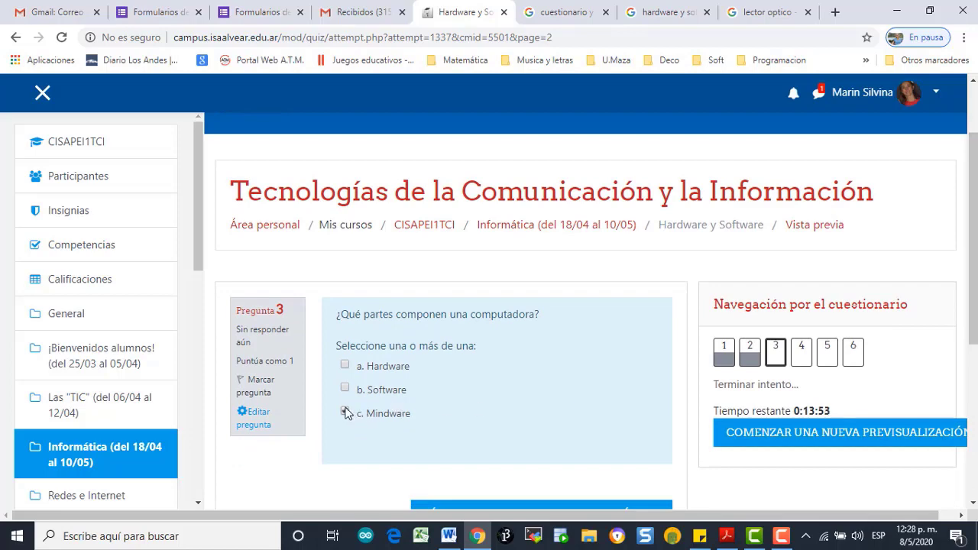
pyautogui.click(346, 388)
pyautogui.click(345, 365)
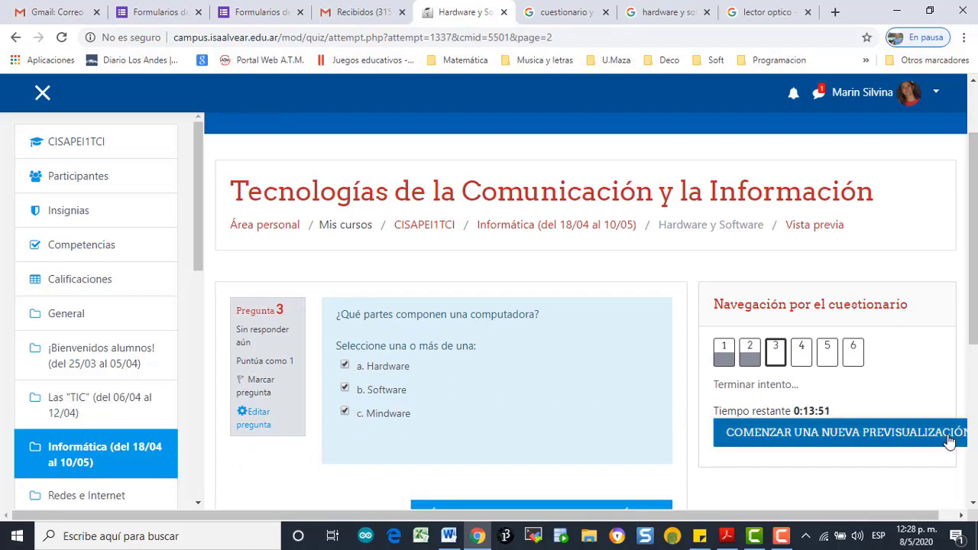
pyautogui.moveTo(974, 338); pyautogui.dragTo(975, 363)
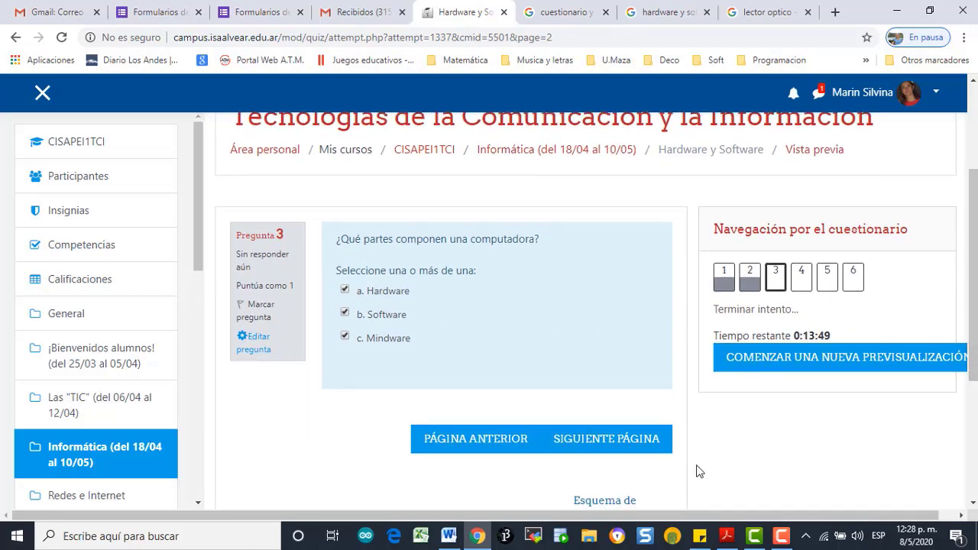
pyautogui.click(626, 442)
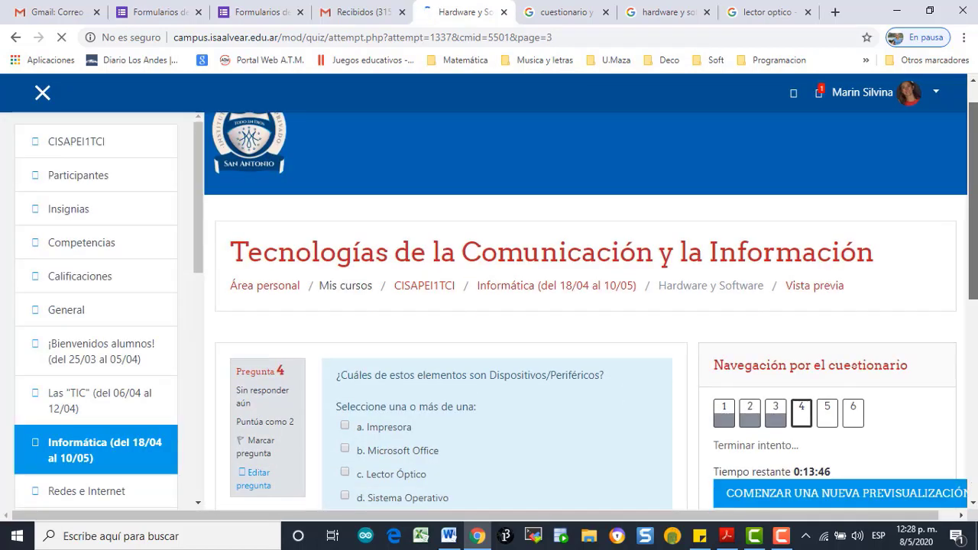
# Step: Answer question 4 on devices and peripherals with "Impresora" and "Lector Óptico", and continue to question 5
pyautogui.scroll(-2, 694, 399)
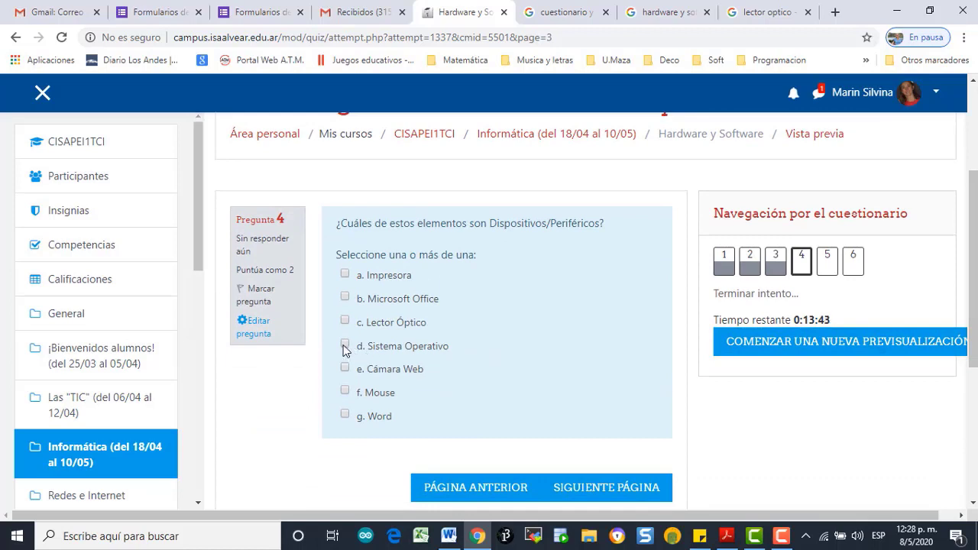
pyautogui.click(344, 274)
pyautogui.click(345, 322)
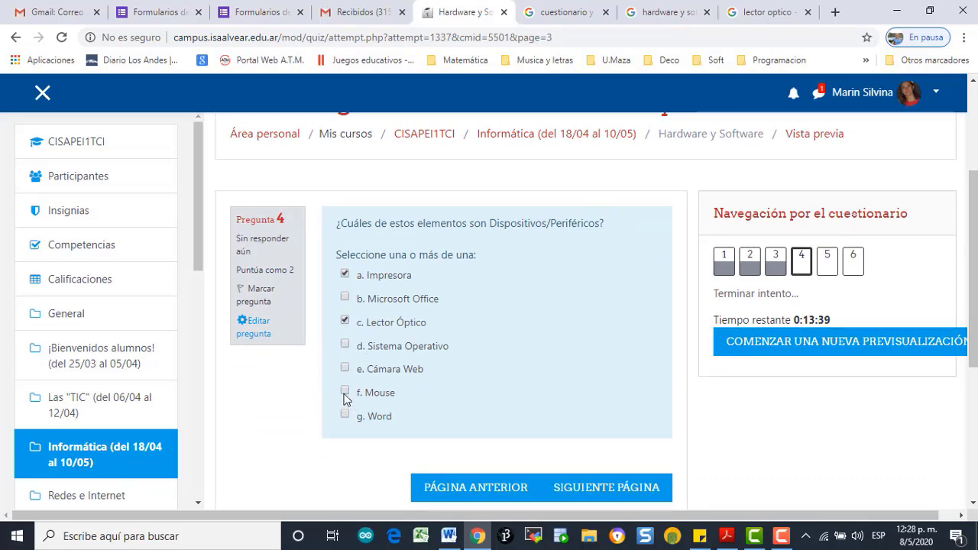
pyautogui.click(646, 495)
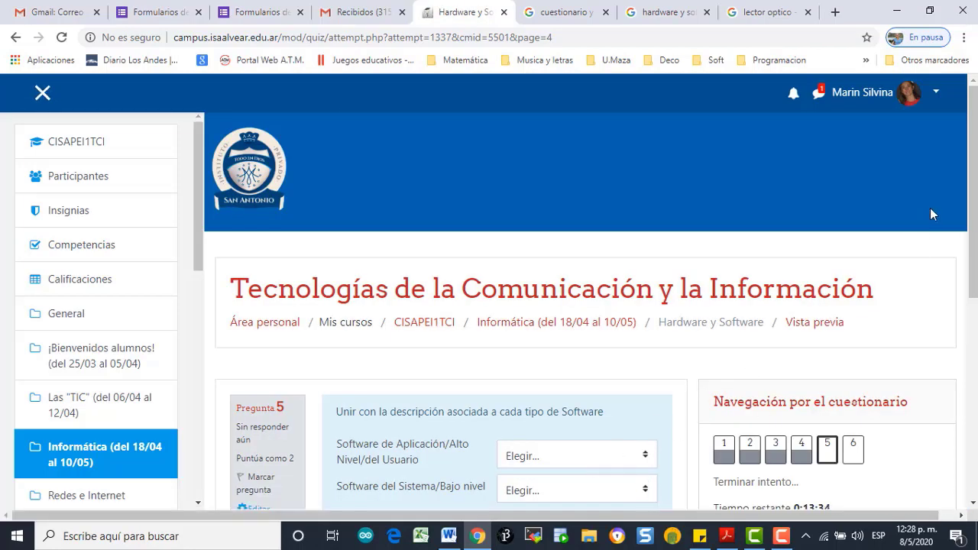
# Step: Match both software types in question 5 to descriptions beginning "Lo constituyen los program", and continue to question 6
pyautogui.moveTo(973, 210); pyautogui.dragTo(973, 275)
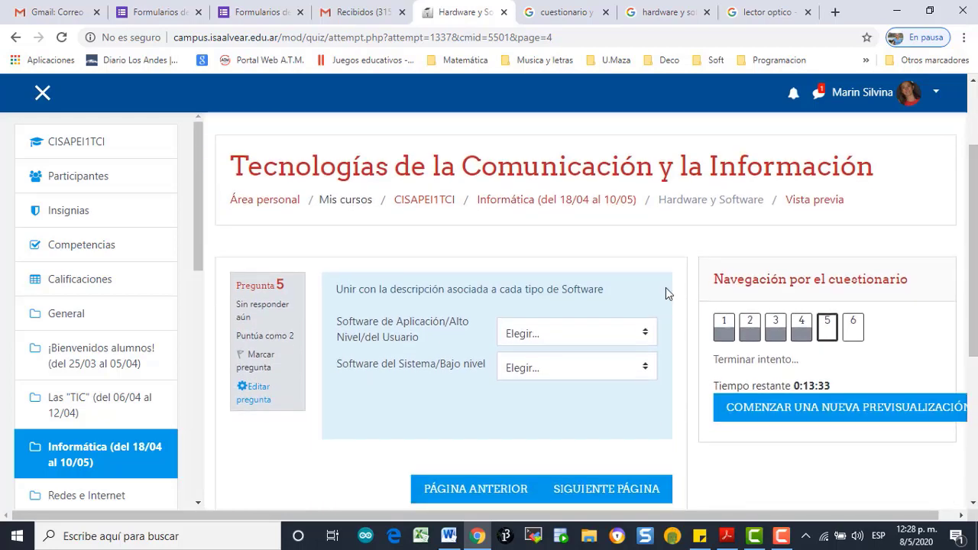
pyautogui.click(623, 332)
pyautogui.click(617, 373)
pyautogui.click(619, 379)
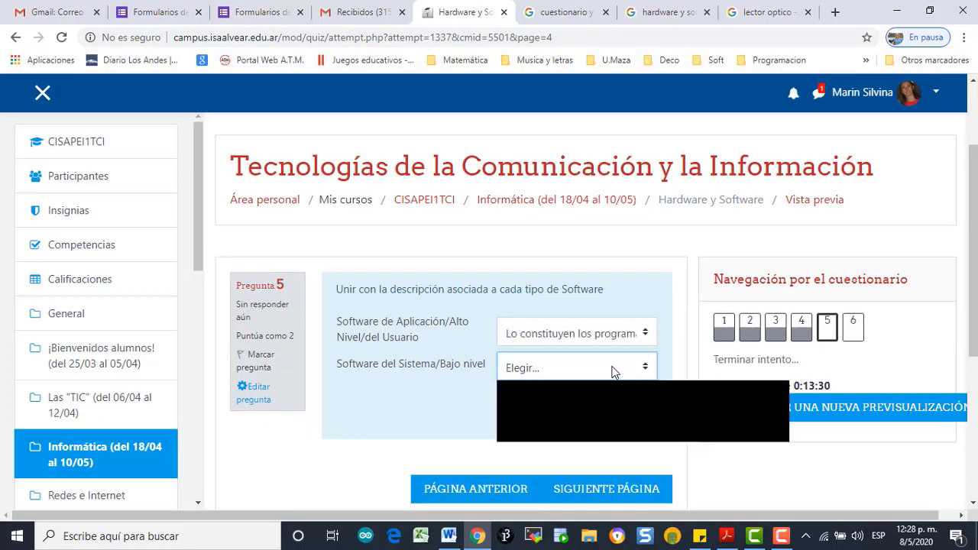
pyautogui.click(617, 419)
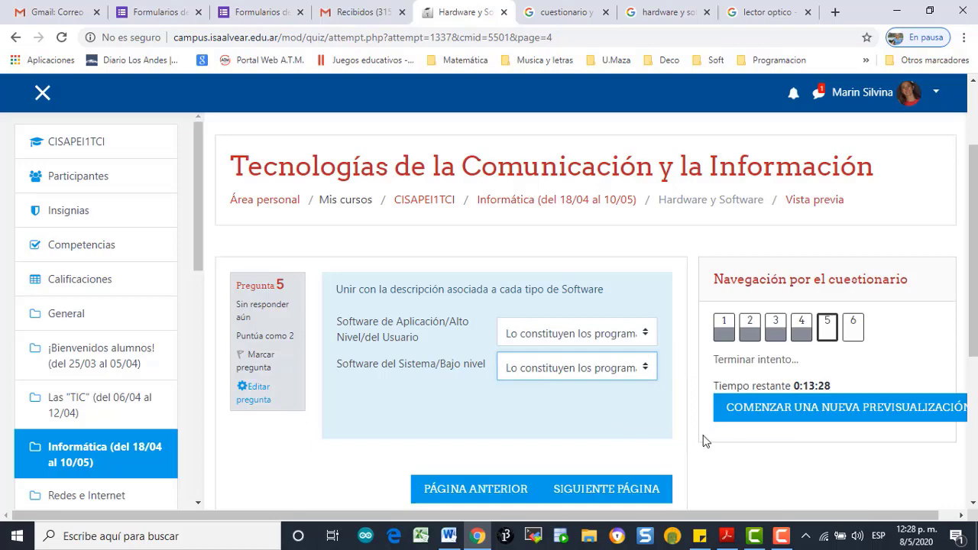
pyautogui.click(630, 489)
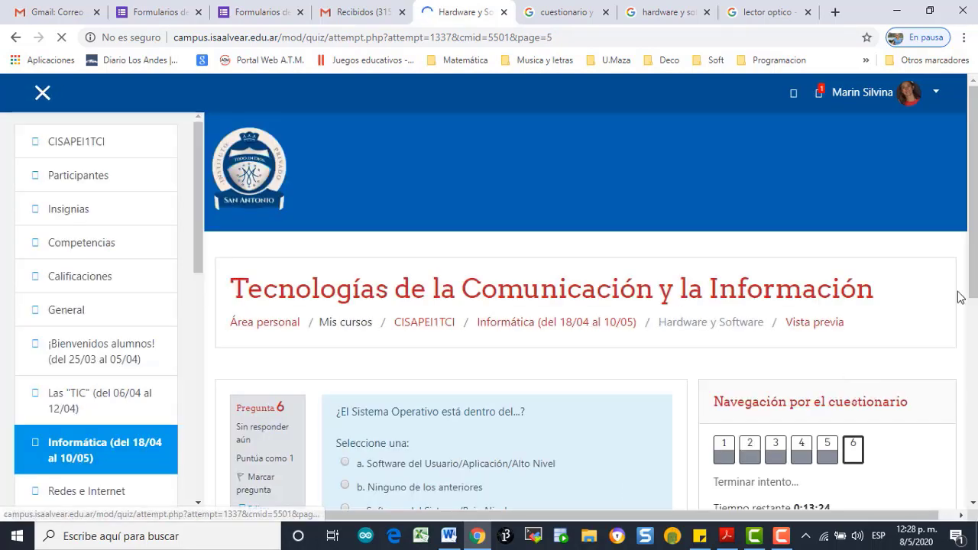
# Step: Answer question 6 on the operating system with "Software del Sistema/Bajo Nivel", and finish the attempt to reach its summary
pyautogui.scroll(-3, 862, 346)
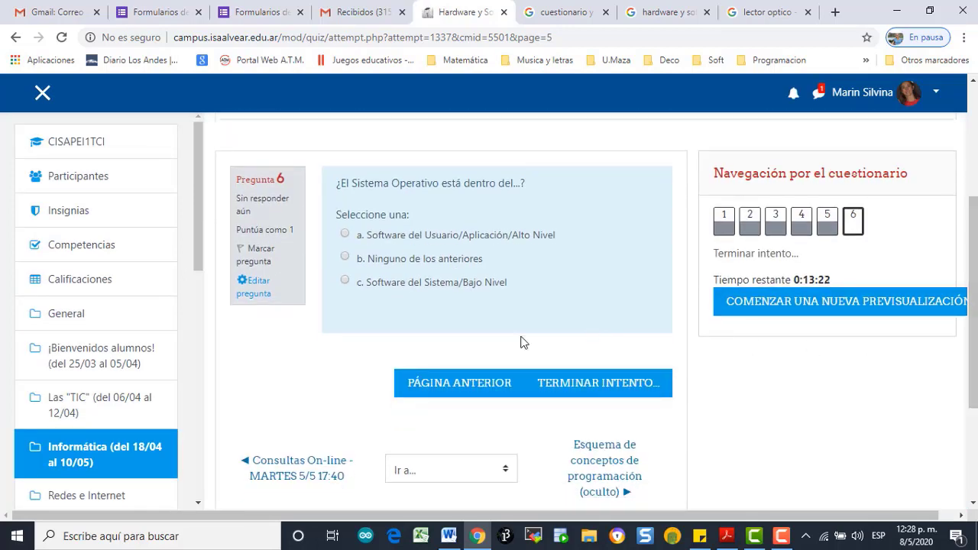
pyautogui.click(347, 282)
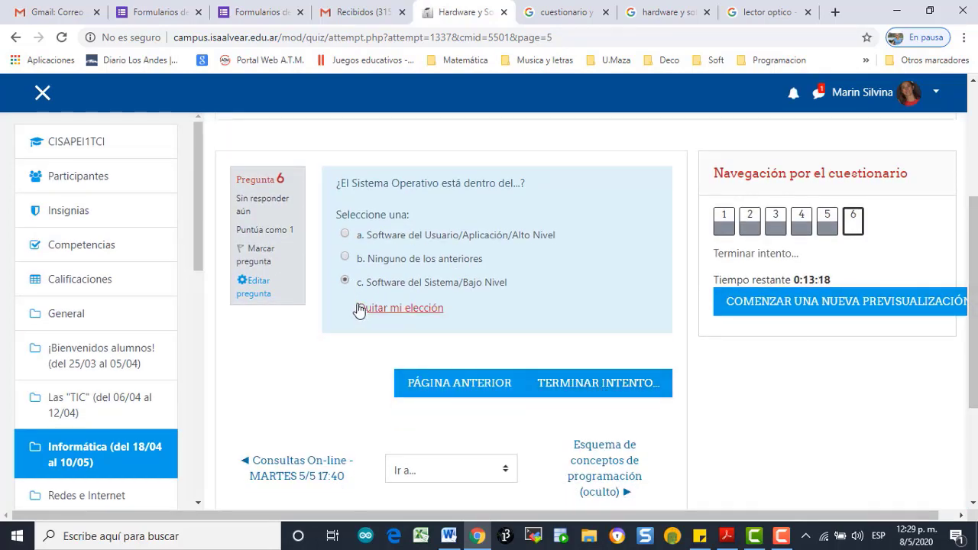
pyautogui.click(628, 386)
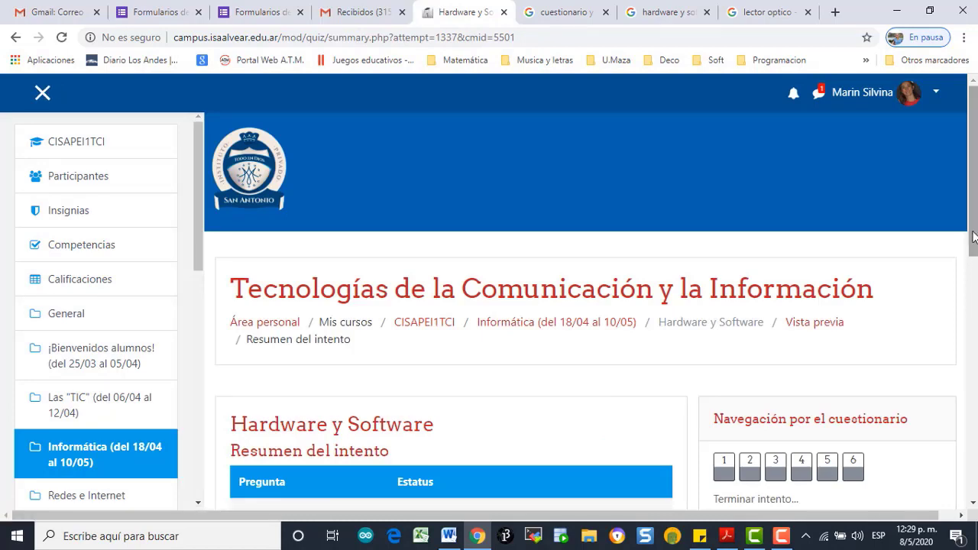
# Step: Check the saved status of every question in the attempt summary, submit all answers and confirm the submission
pyautogui.scroll(-3, 973, 229)
pyautogui.scroll(-2, 593, 306)
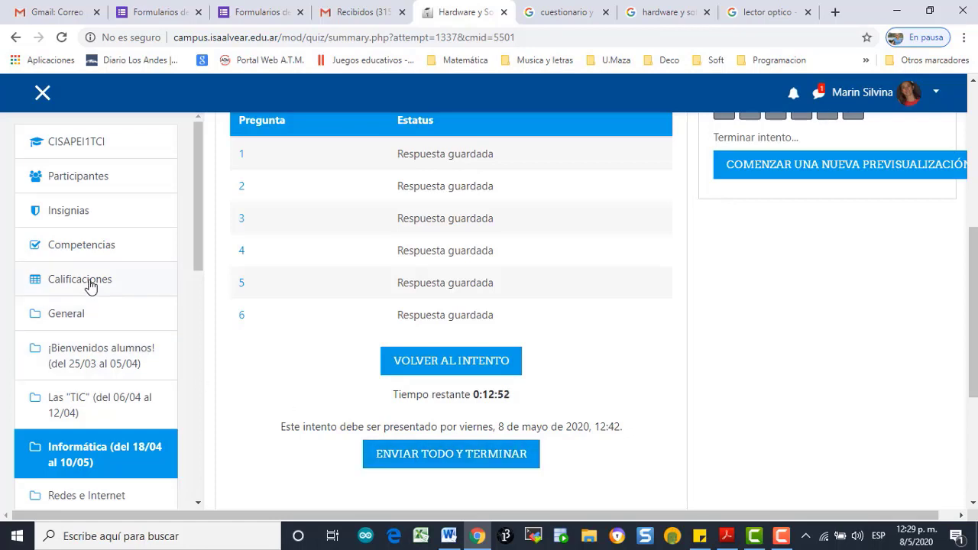
pyautogui.click(442, 456)
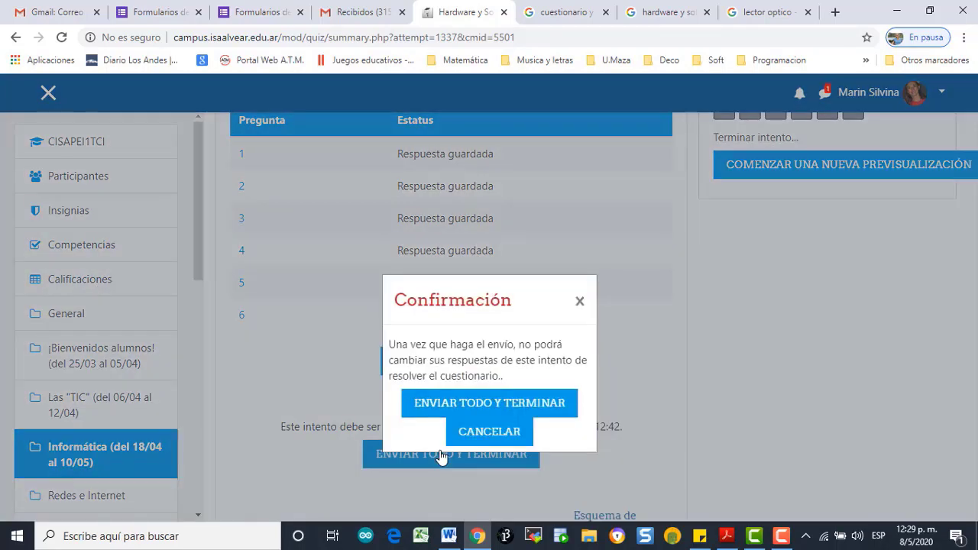
pyautogui.click(463, 414)
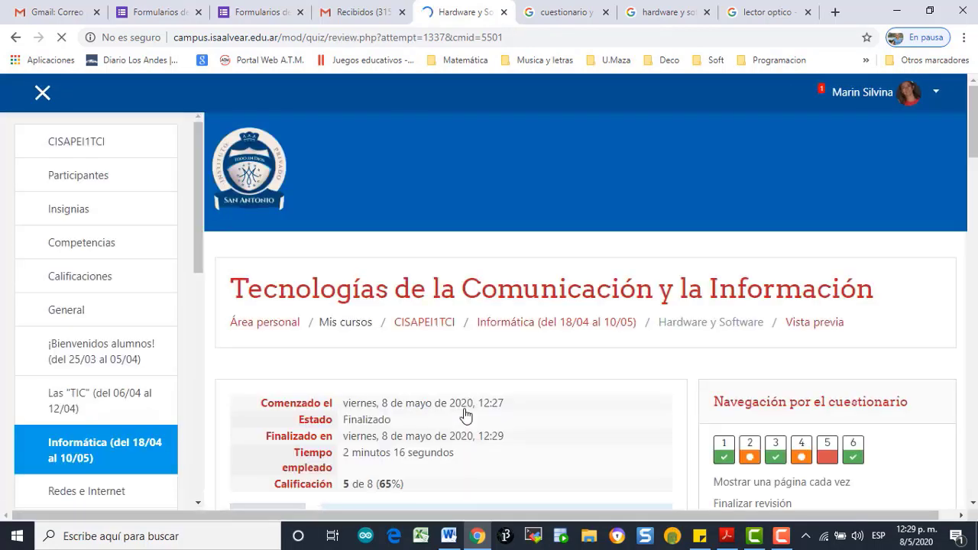
# Step: Review the graded attempt, examining the feedback on questions 1 and 2 and the overall grade
pyautogui.moveTo(973, 150); pyautogui.dragTo(975, 190)
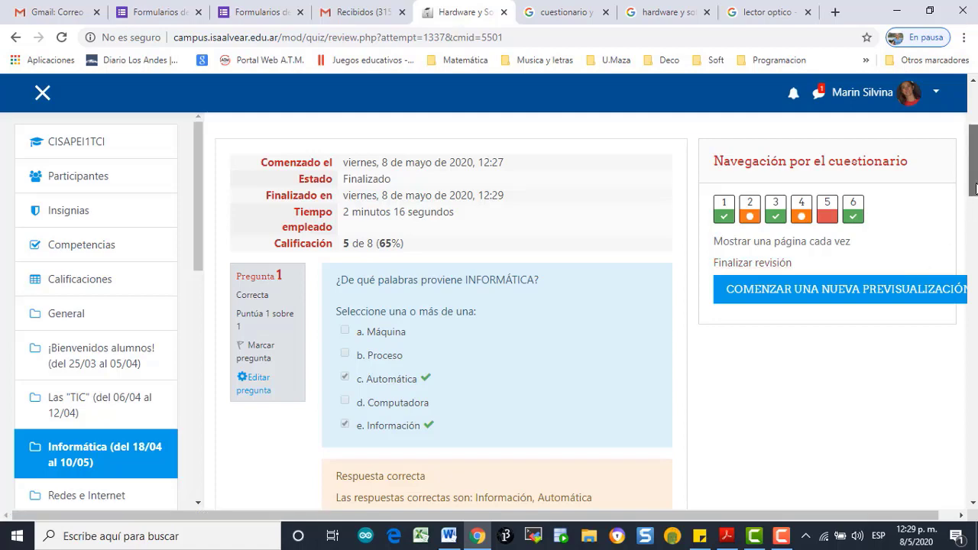
pyautogui.moveTo(974, 185); pyautogui.dragTo(973, 244)
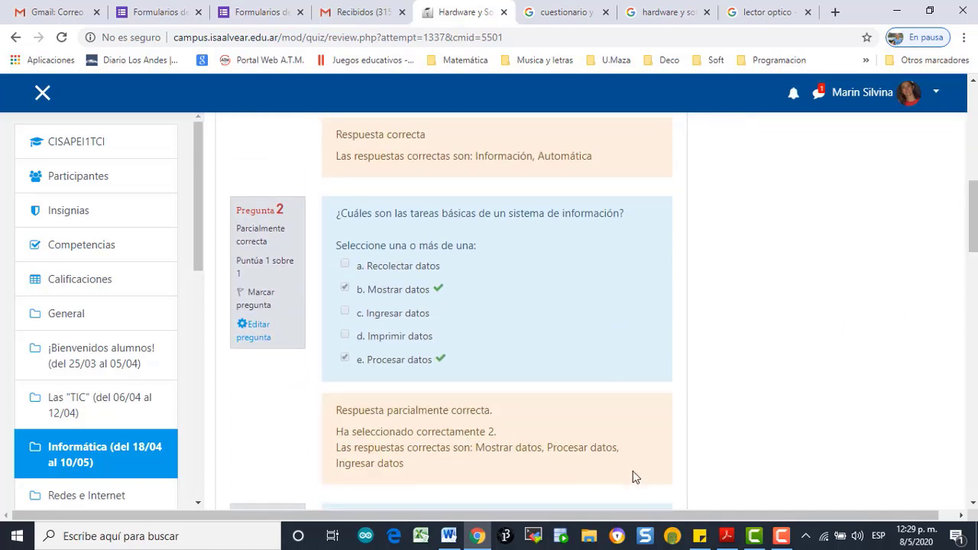
pyautogui.moveTo(974, 241); pyautogui.dragTo(948, 167)
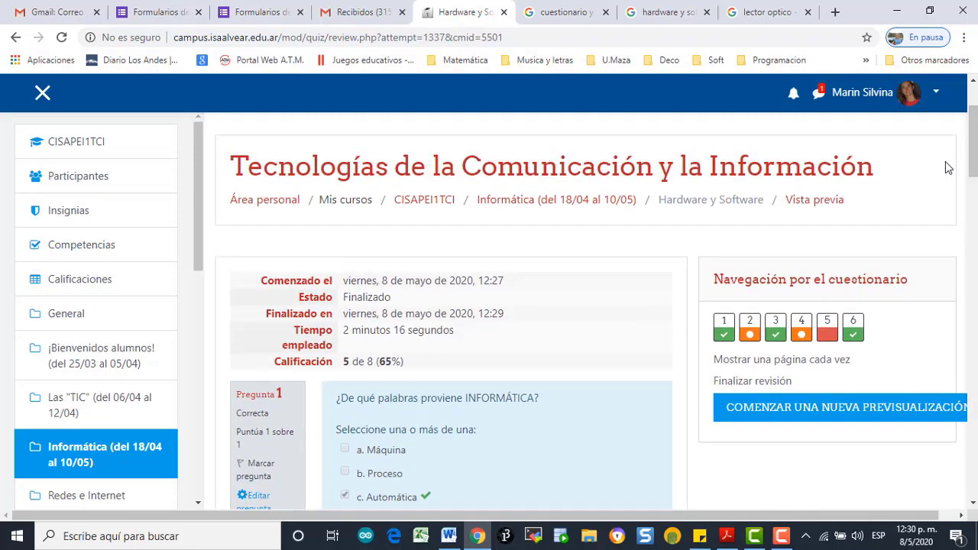